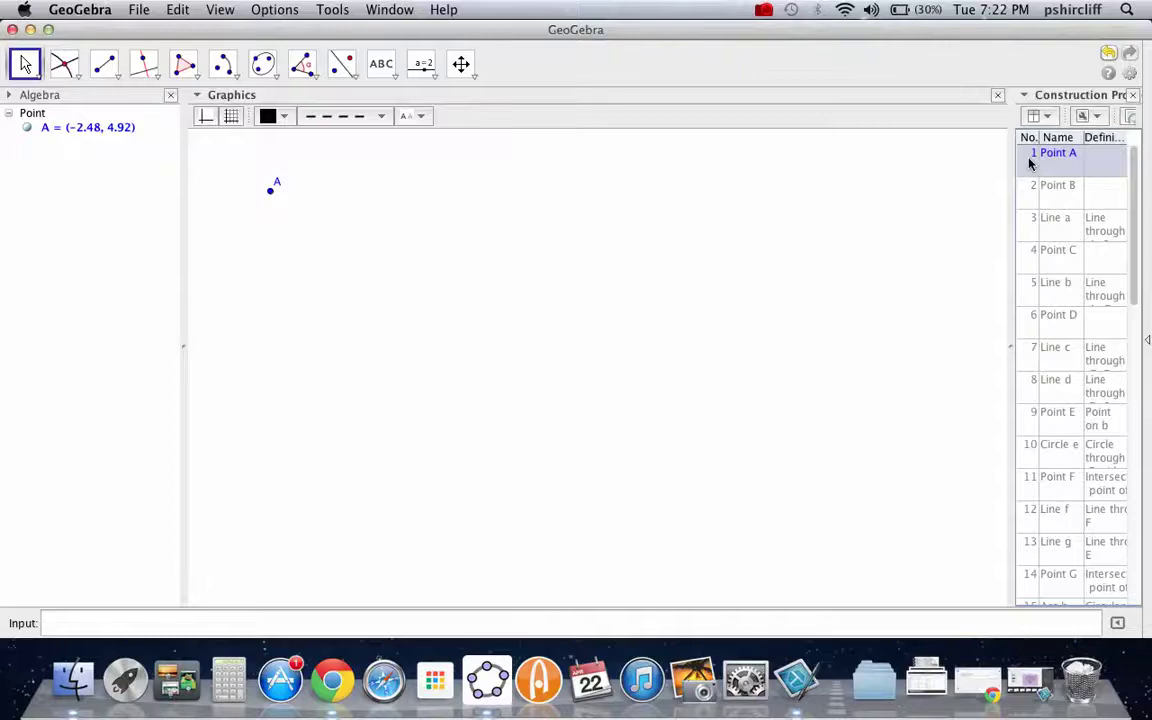
# Replay points B and C, line b, point E on line b, and circle e around A
pyautogui.press('Down')
pyautogui.press('Down')
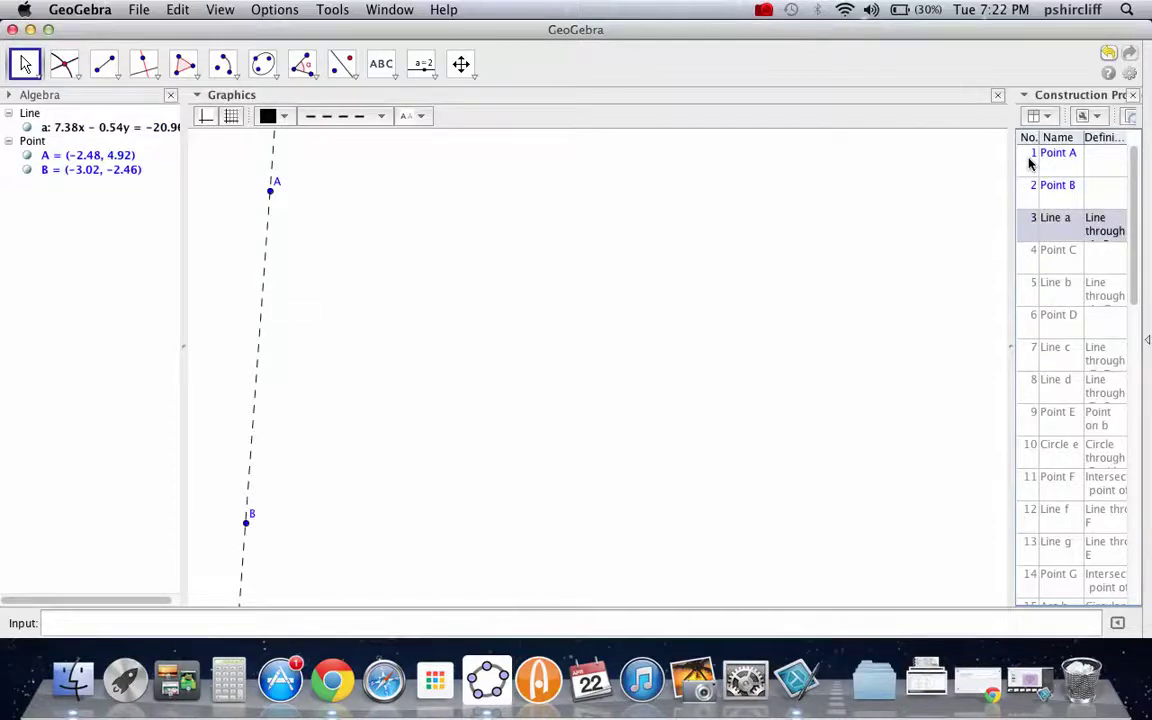
pyautogui.press('Down')
pyautogui.press('Down')
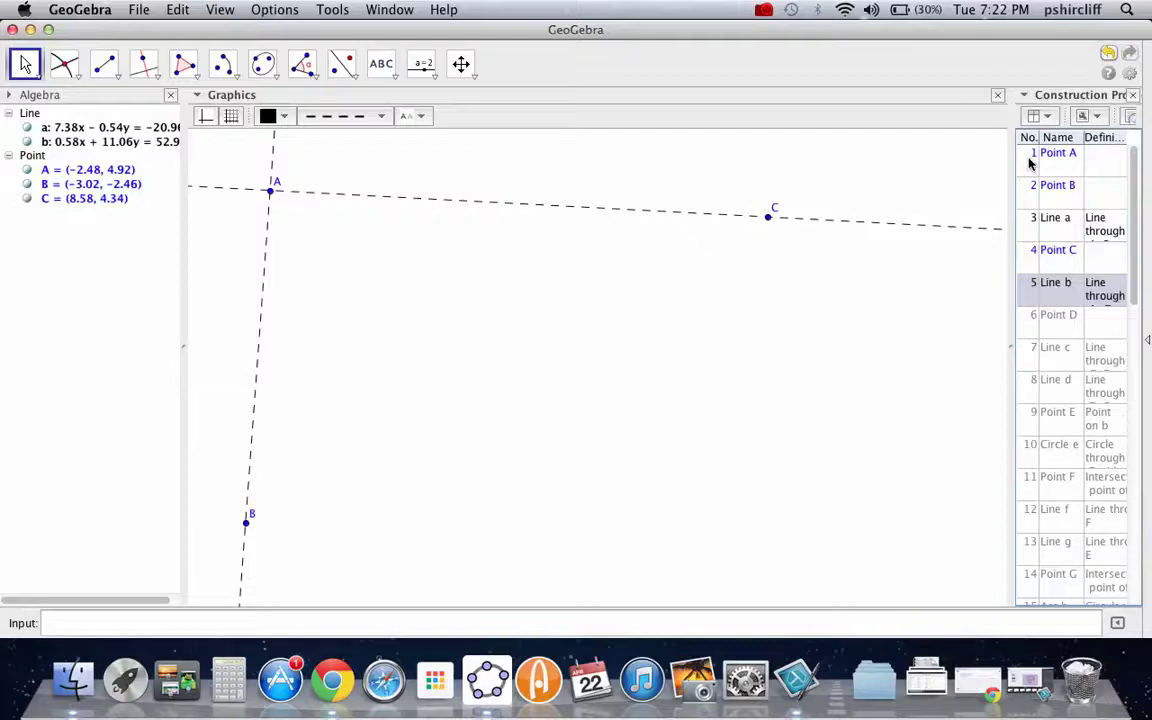
pyautogui.press('Down')
pyautogui.press('Down')
pyautogui.press('Down')
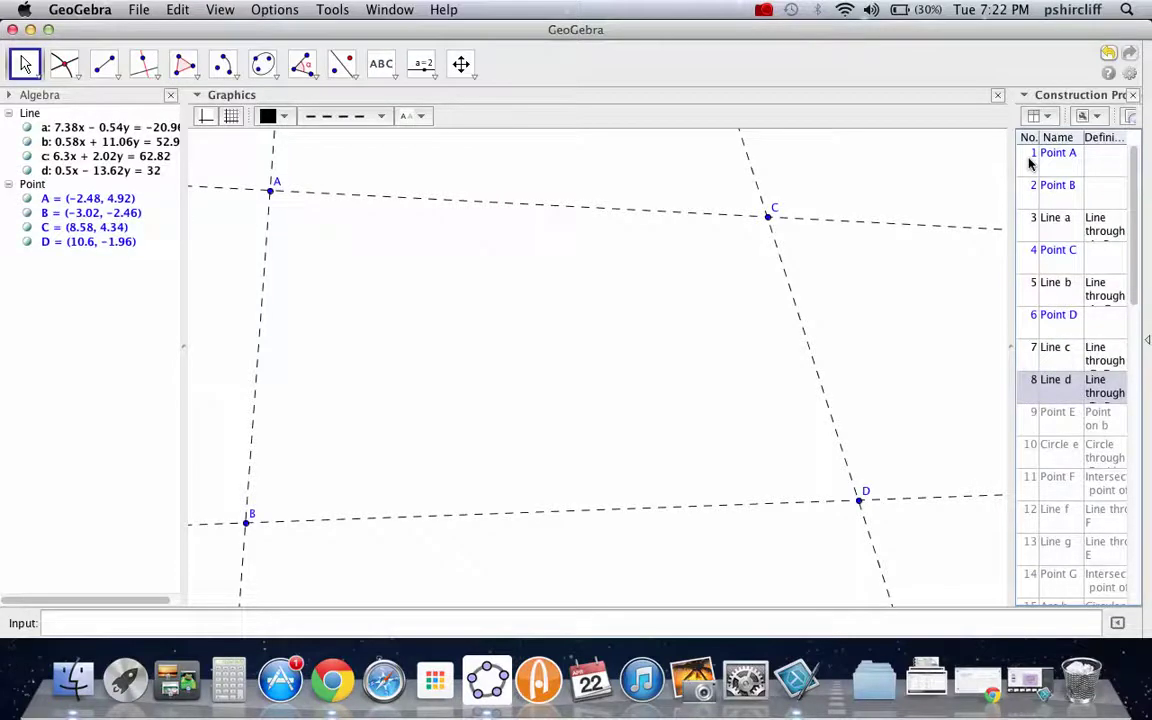
pyautogui.press('Down')
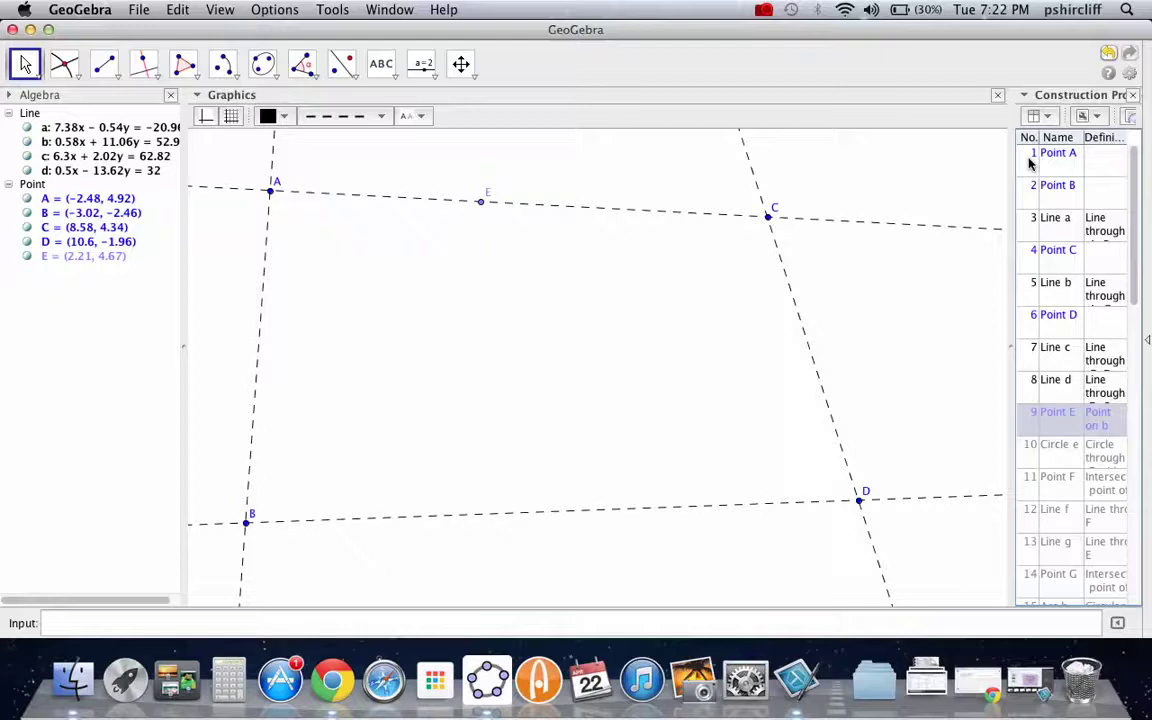
pyautogui.press('Down')
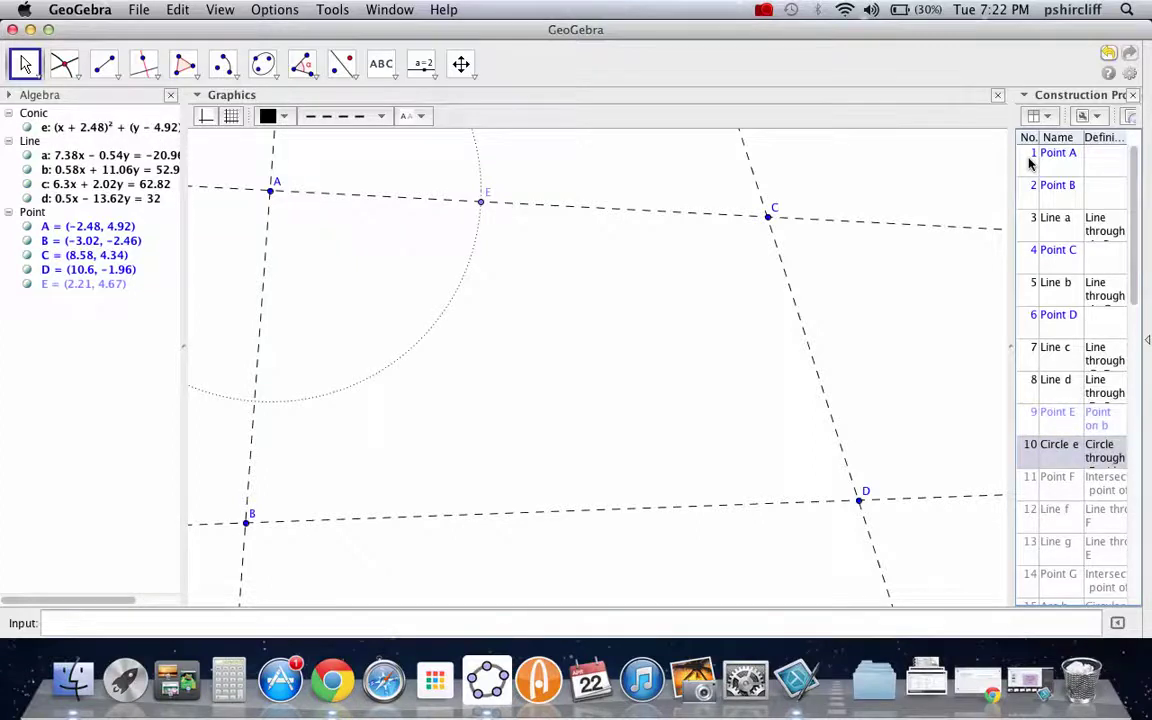
# Reveal point F, lines f and g, point G, red arc h and point H
pyautogui.press('Down')
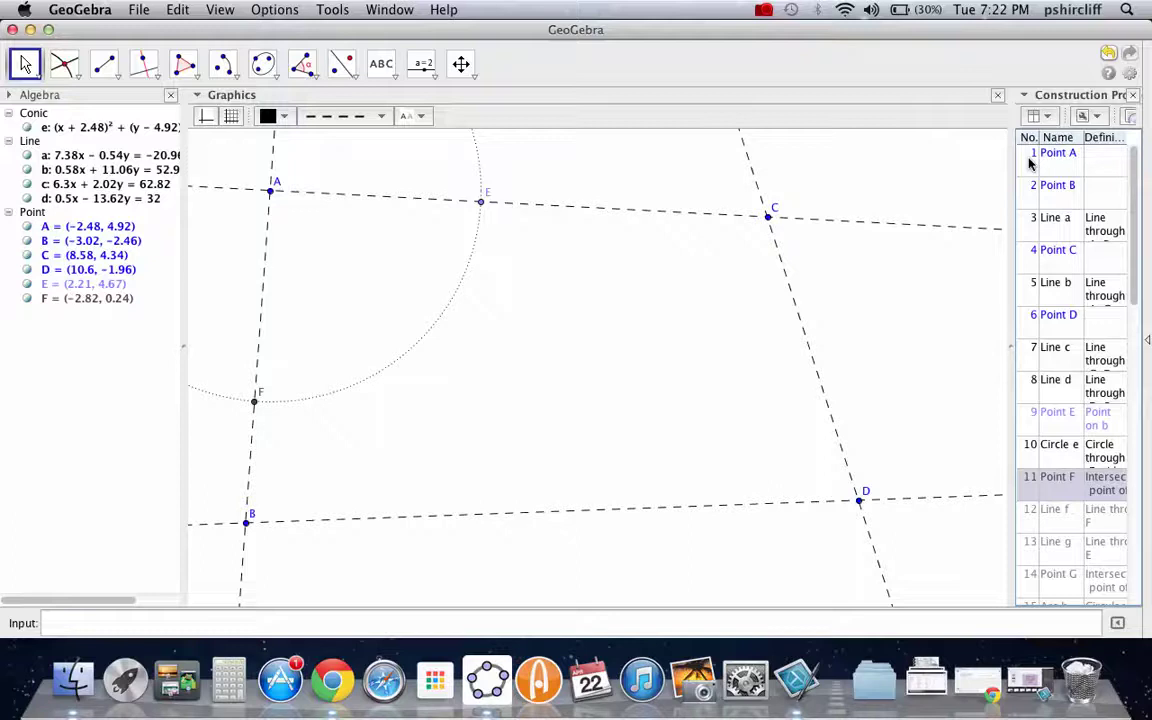
pyautogui.press('Down')
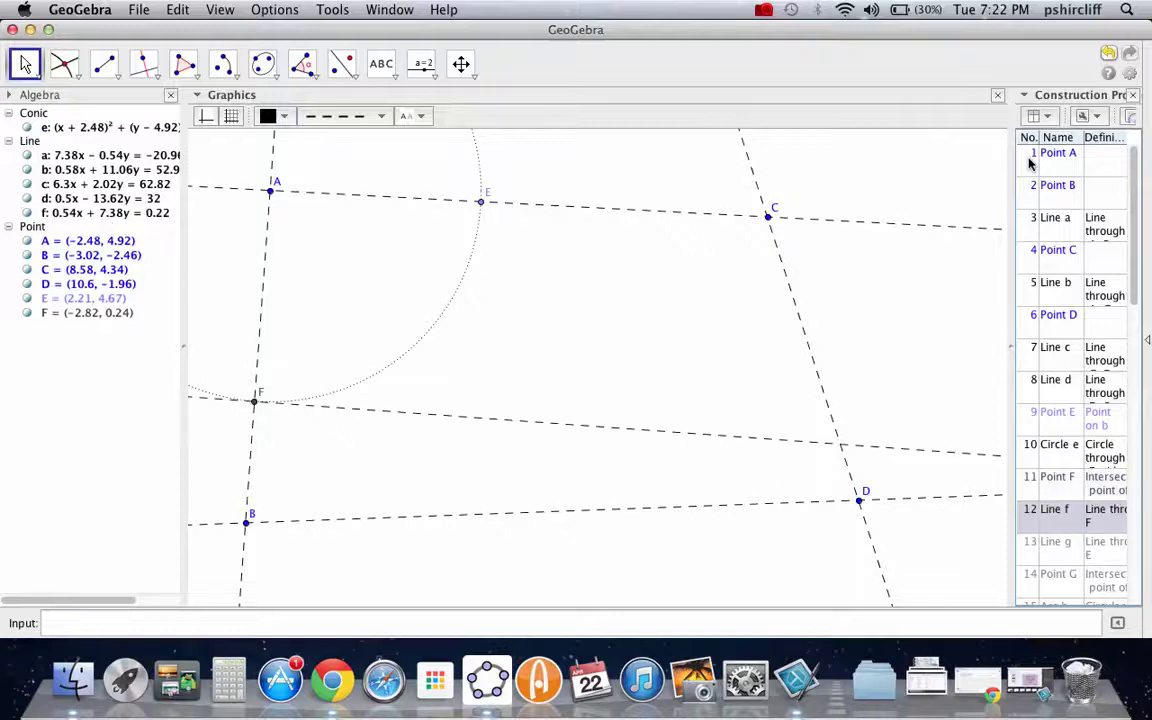
pyautogui.press('Down')
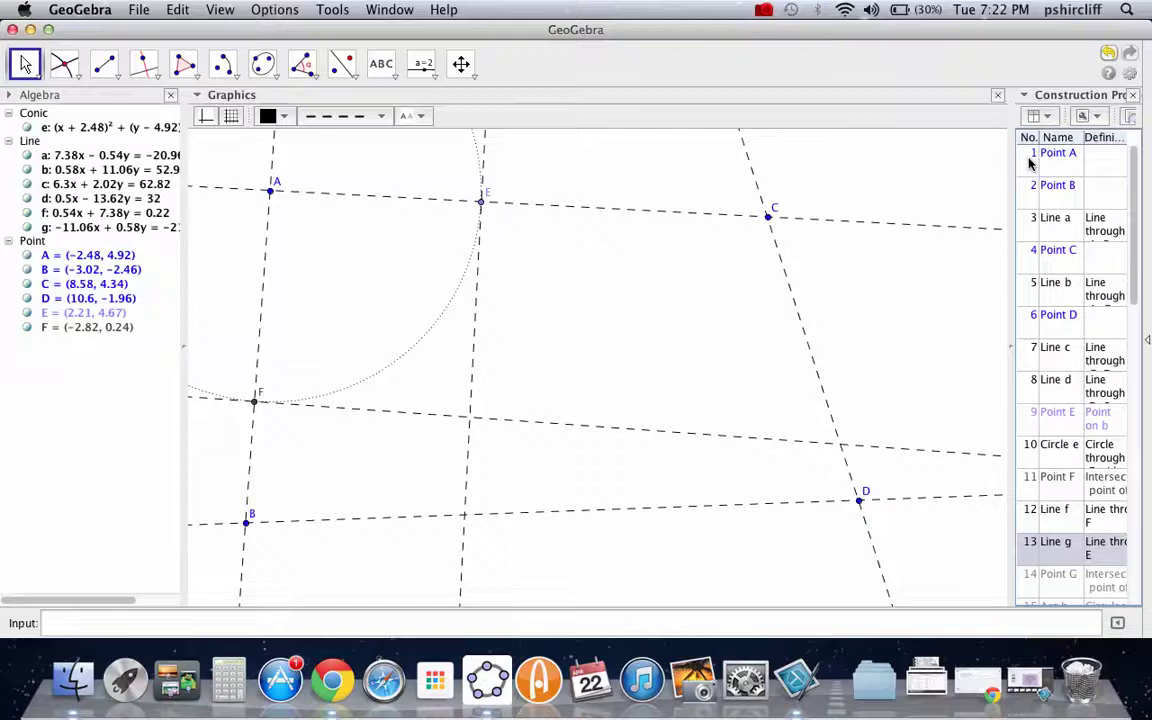
pyautogui.press('Down')
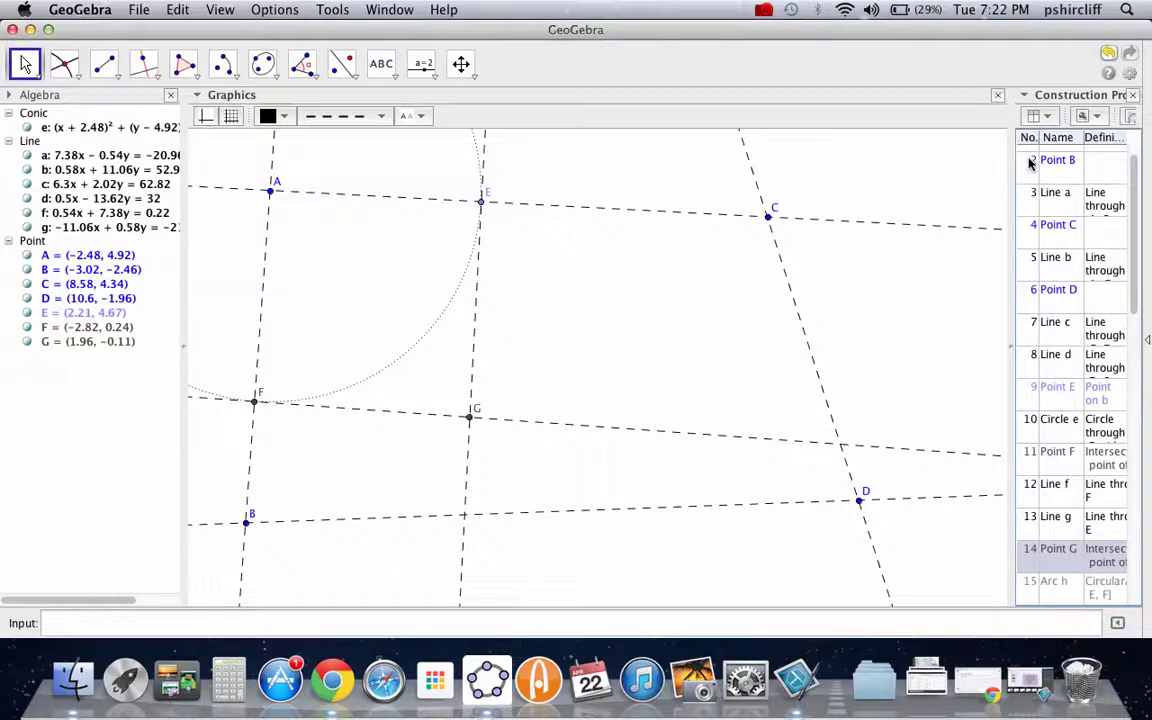
pyautogui.press('Down')
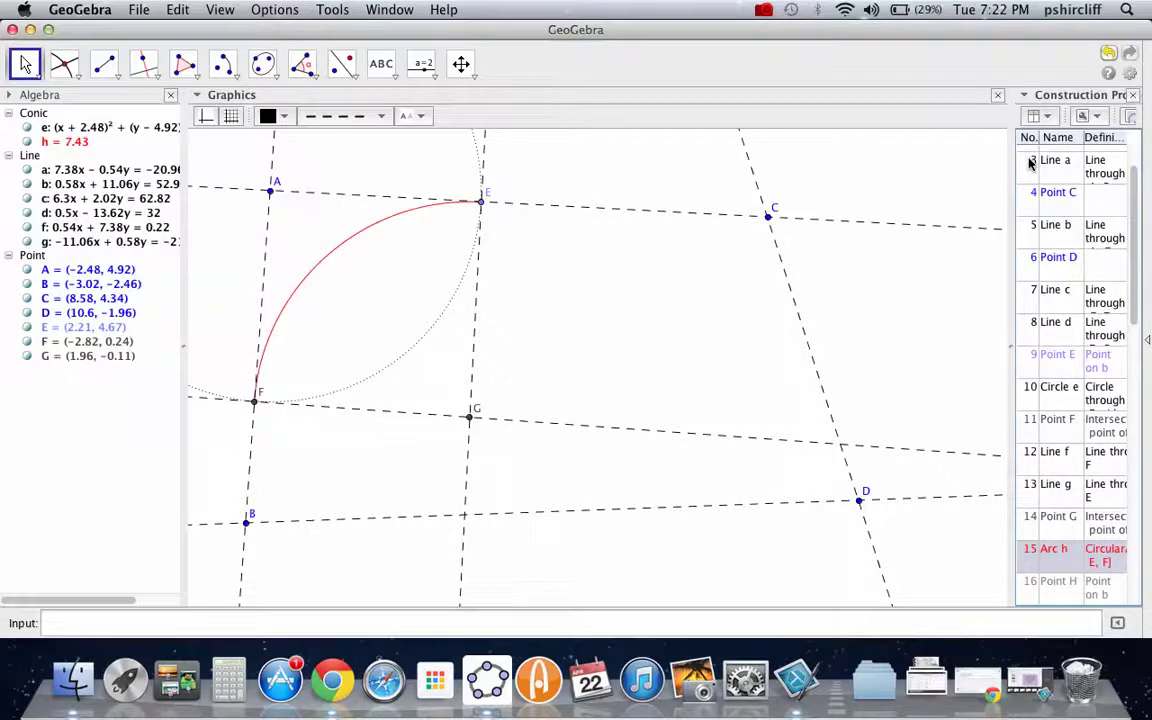
pyautogui.press('Down')
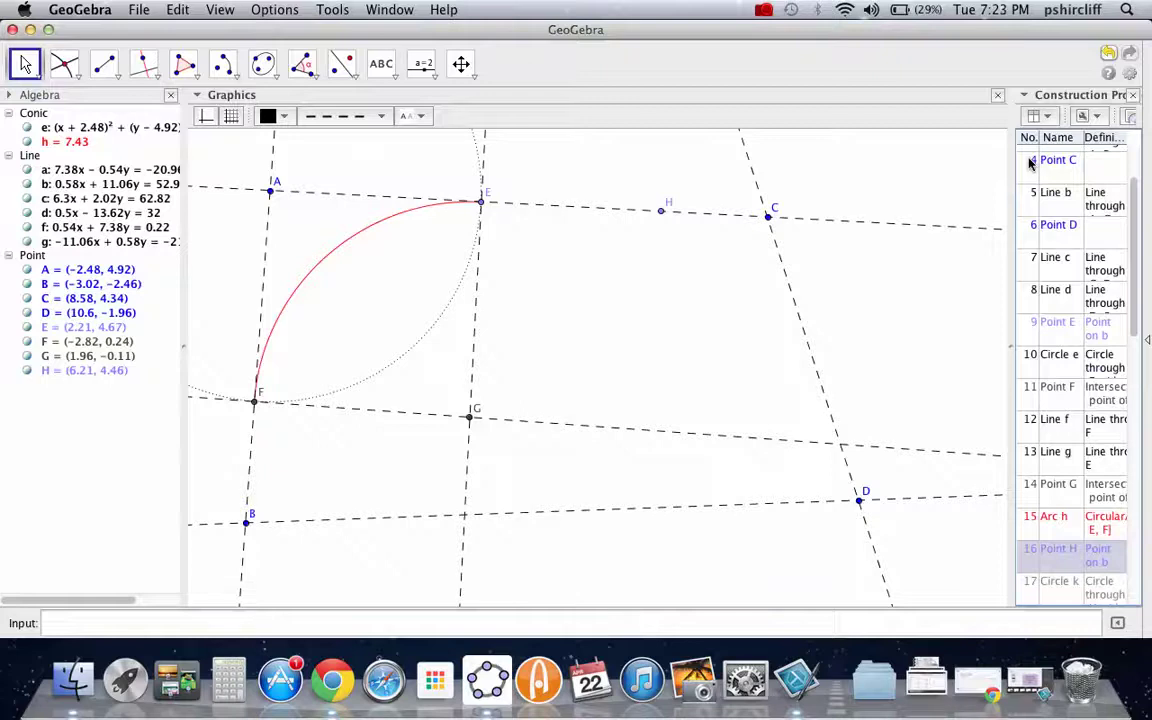
# Reveal circle k around C, point I, lines i and j, point J and red arc p
pyautogui.press('Down')
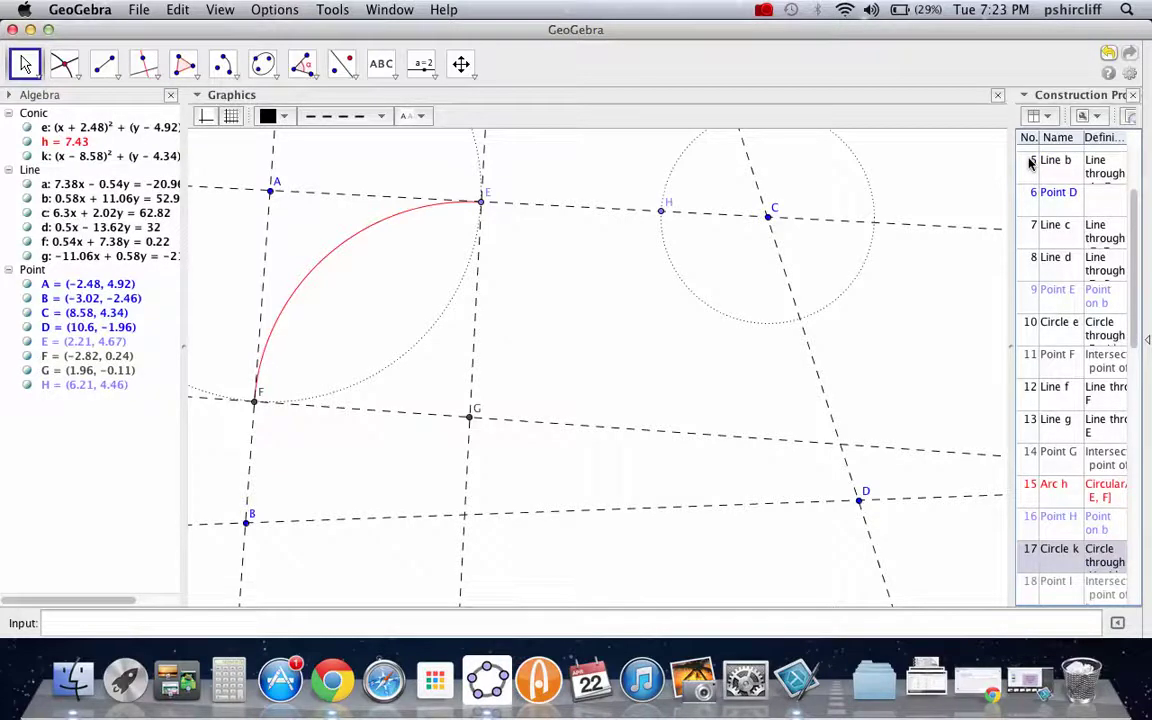
pyautogui.press('Down')
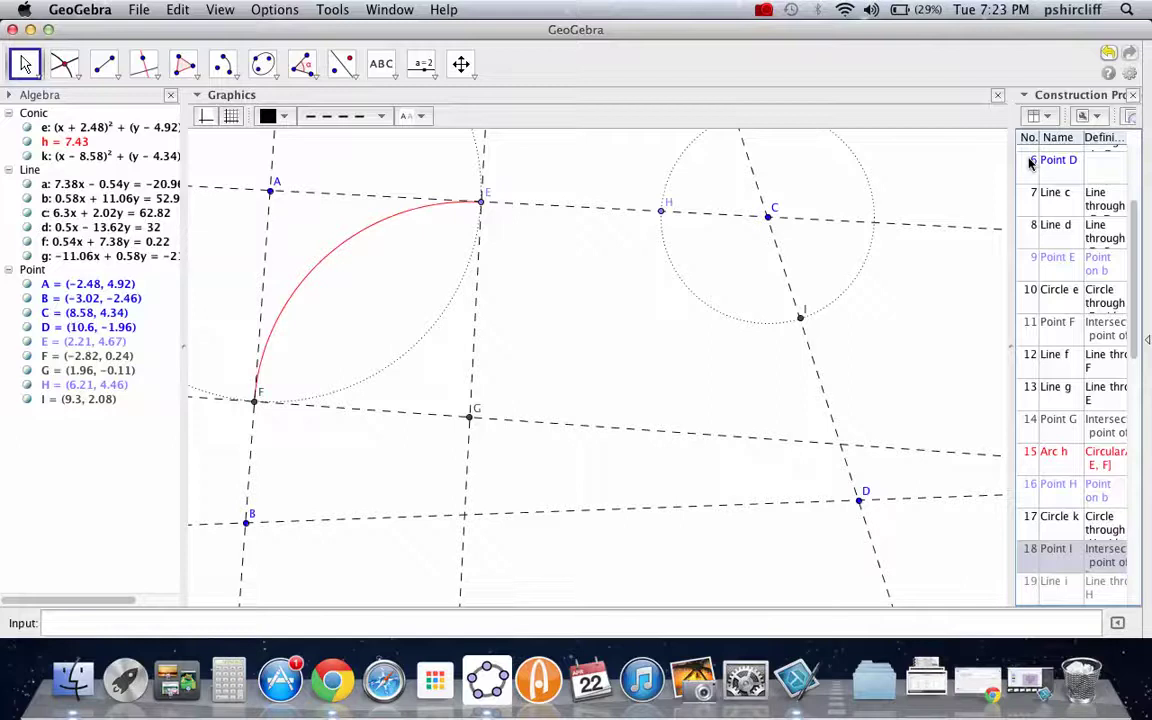
pyautogui.press('Down')
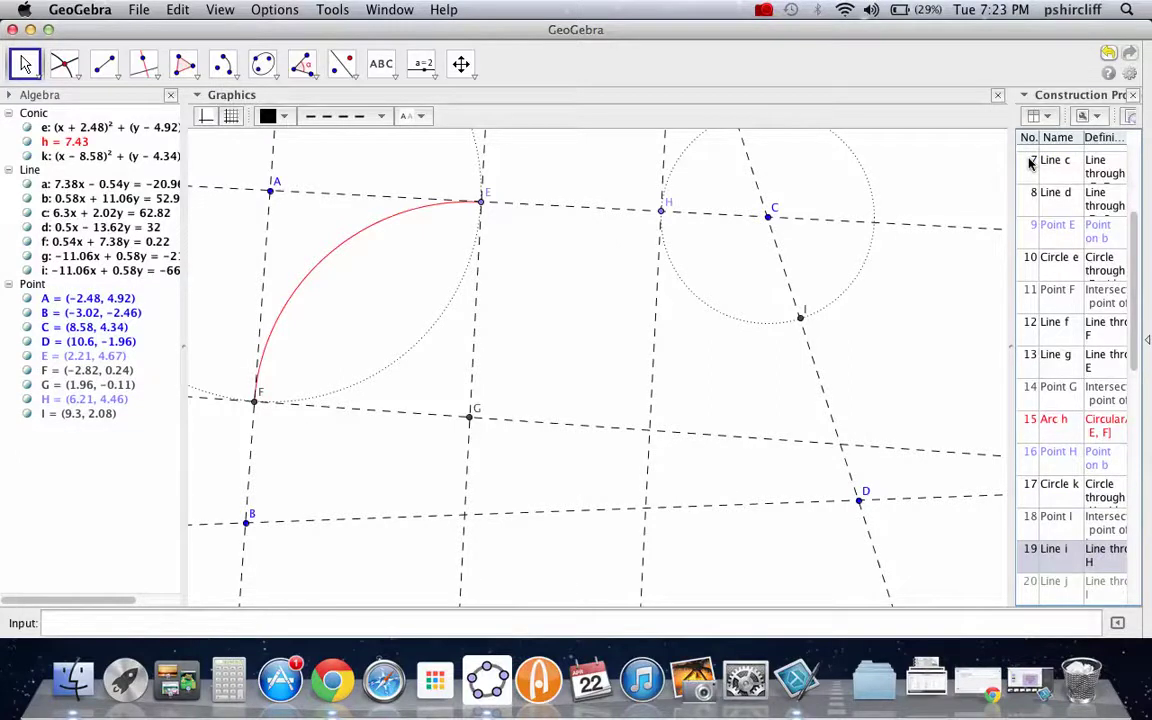
pyautogui.press('Down')
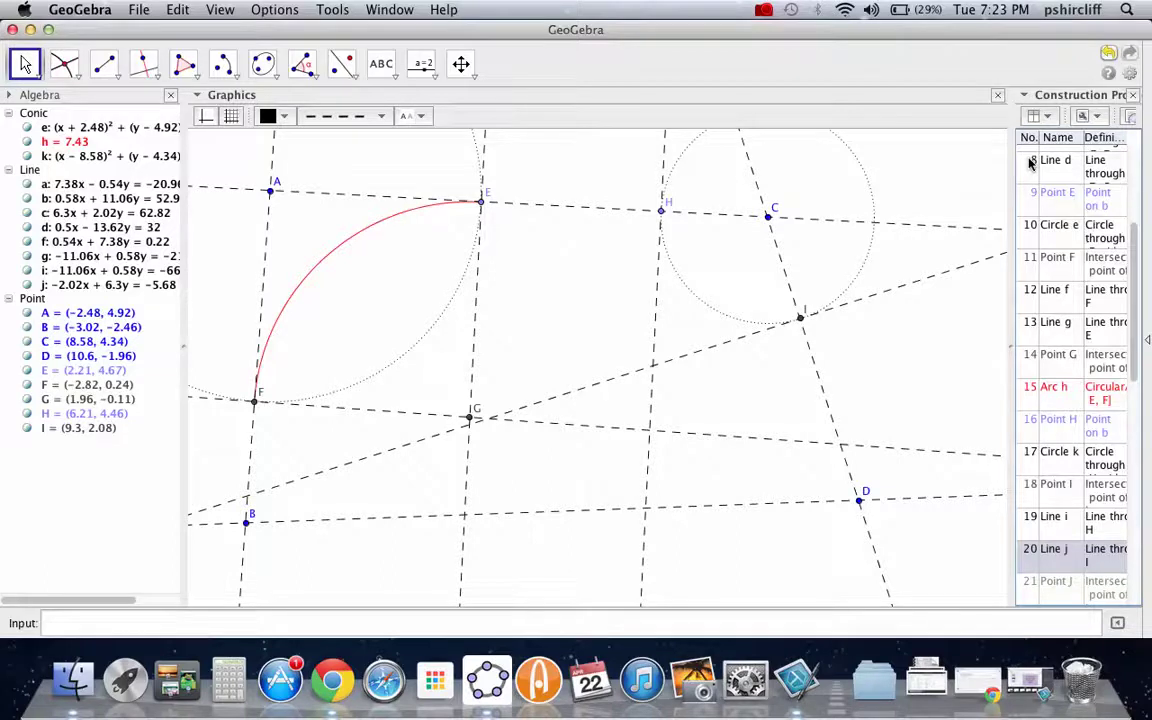
pyautogui.press('Down')
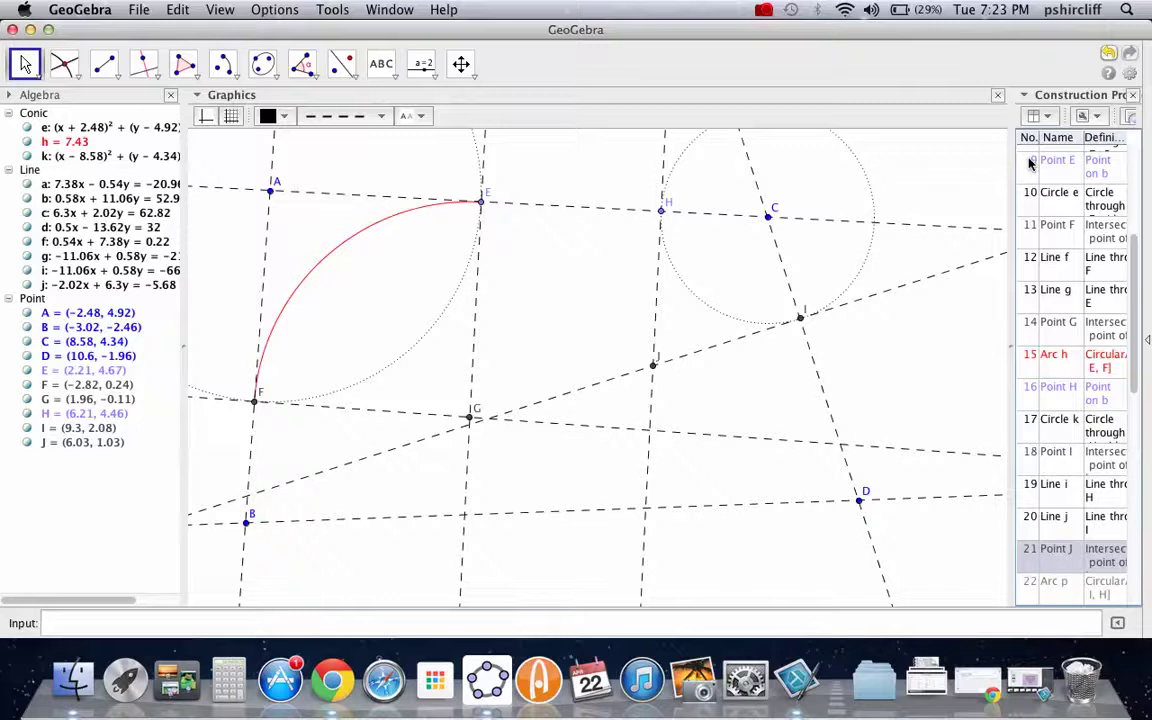
pyautogui.press('Down')
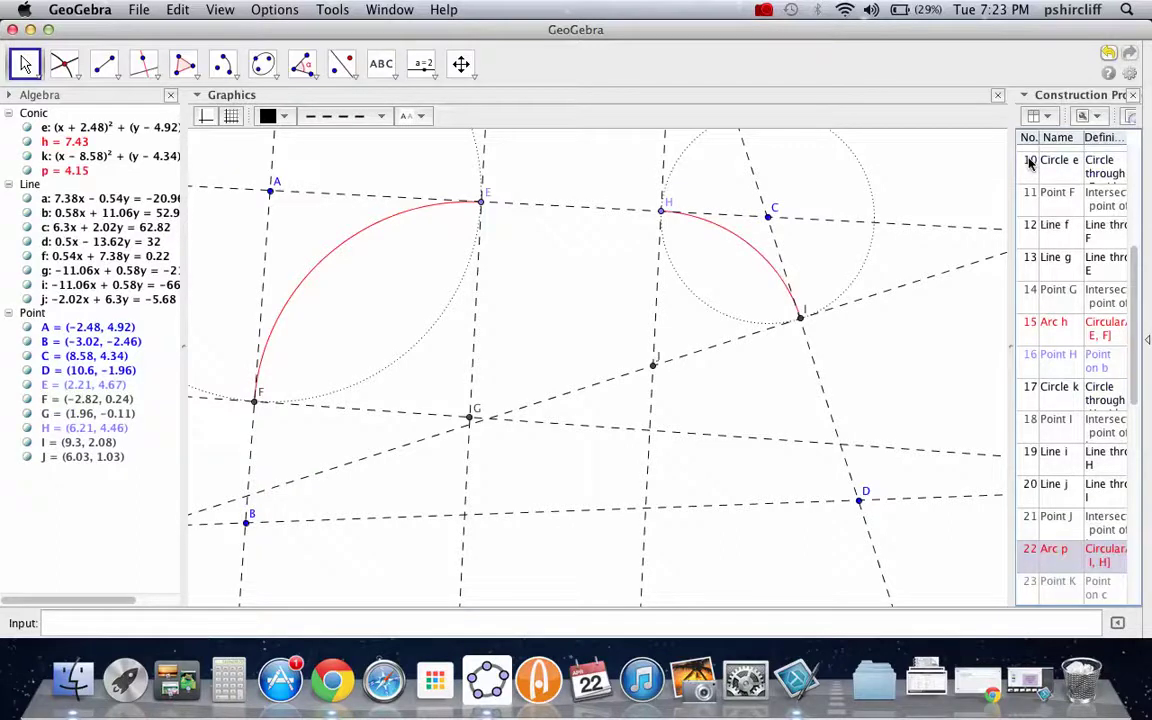
# Reveal point K, circle q around D, point L, lines l and m, and point M
pyautogui.press('Down')
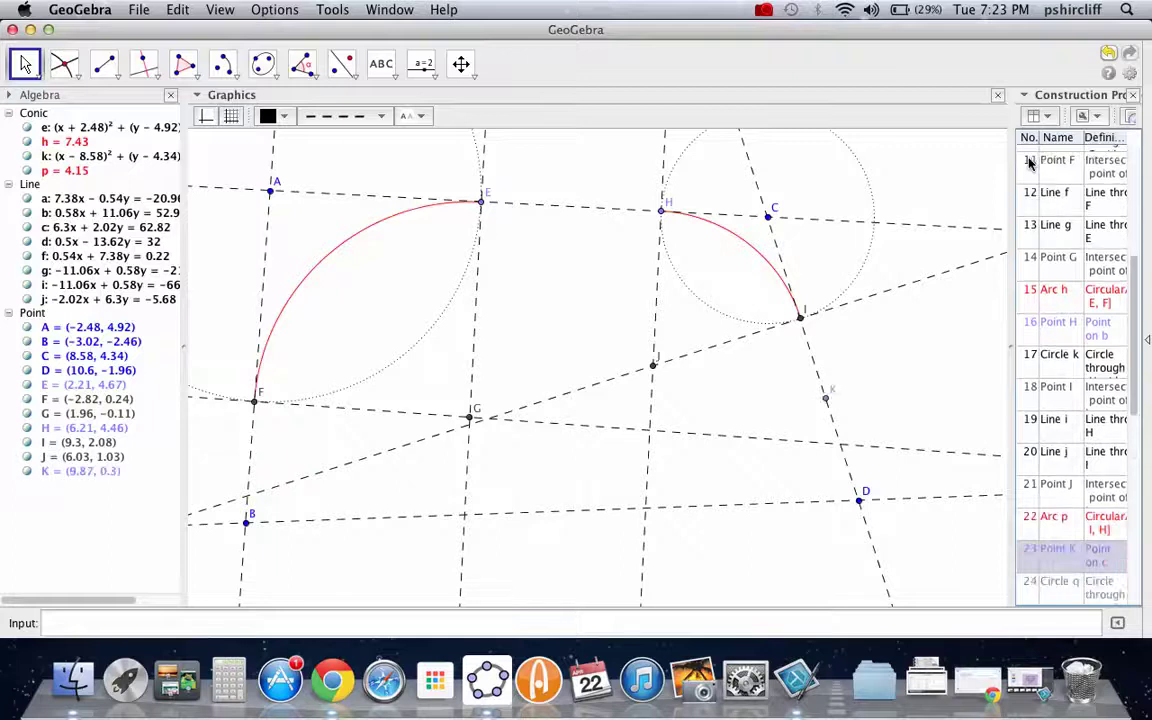
pyautogui.press('Down')
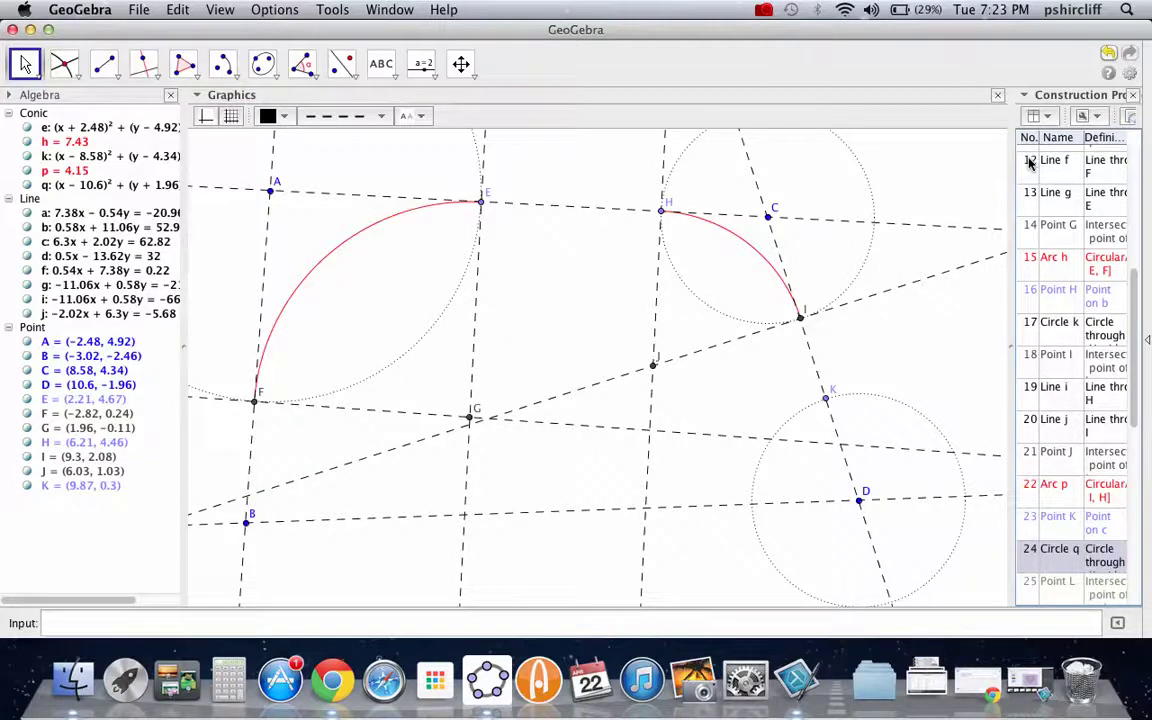
pyautogui.press('Down')
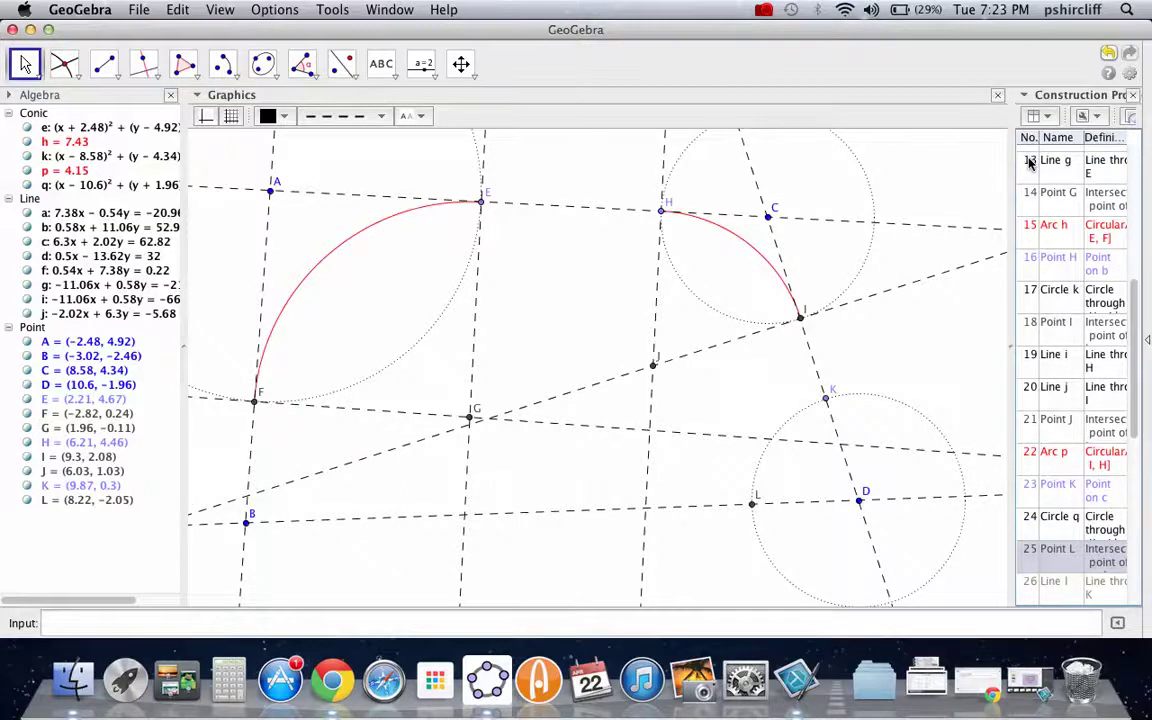
pyautogui.press('Down')
pyautogui.press('Down')
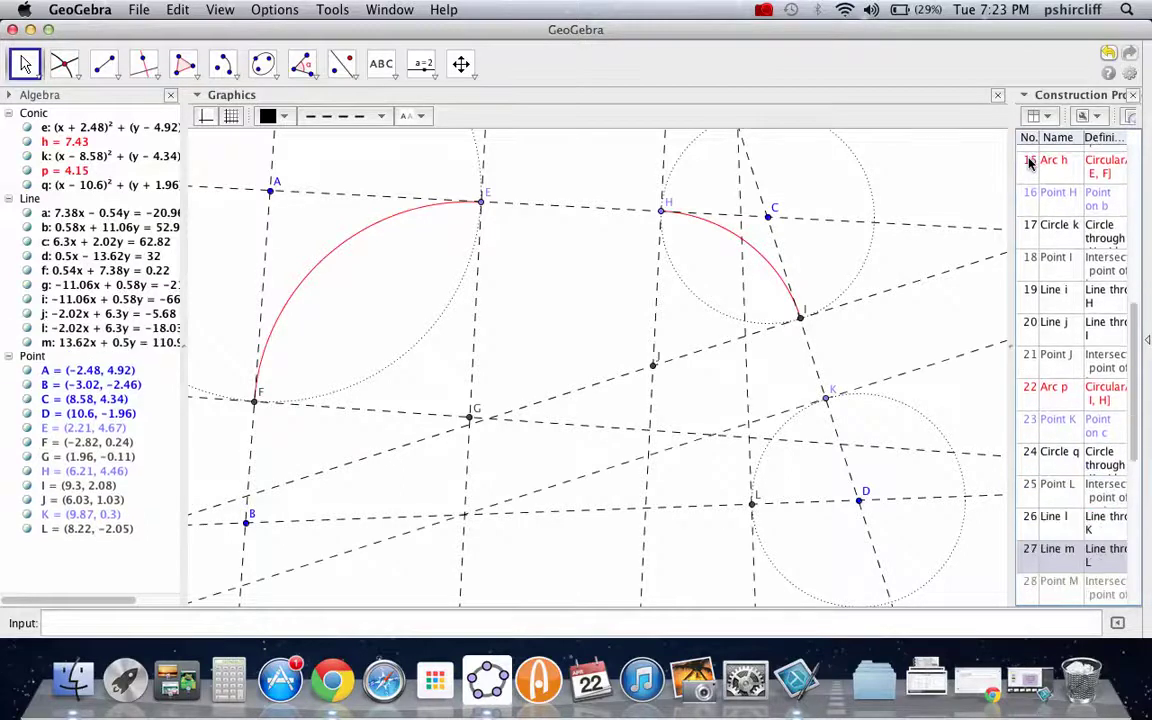
pyautogui.press('Down')
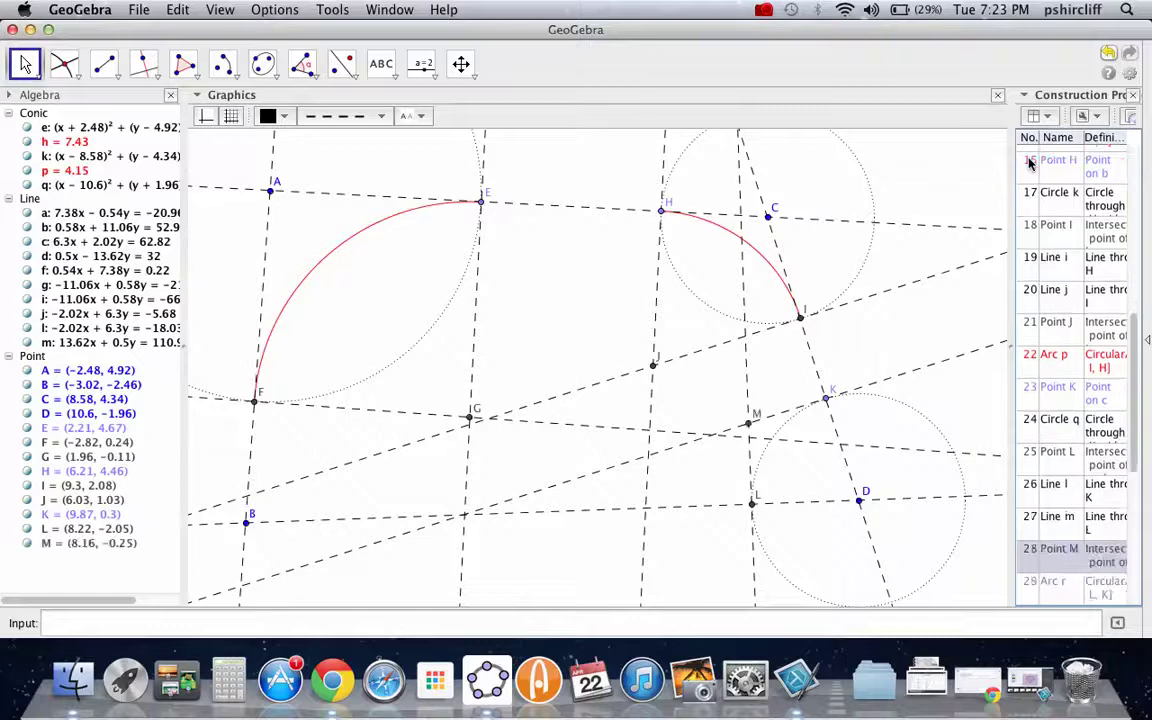
pyautogui.press('Down')
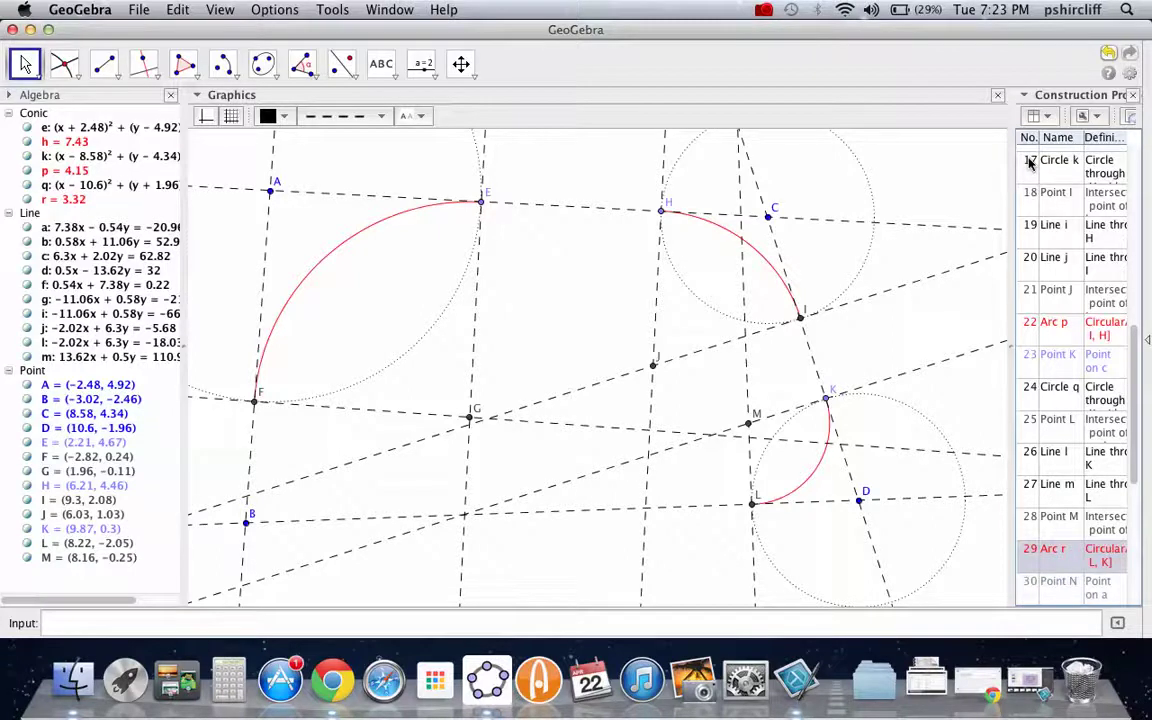
# Hide construction lines b, c and f, keeping lines a and d visible
pyautogui.click(30, 228)
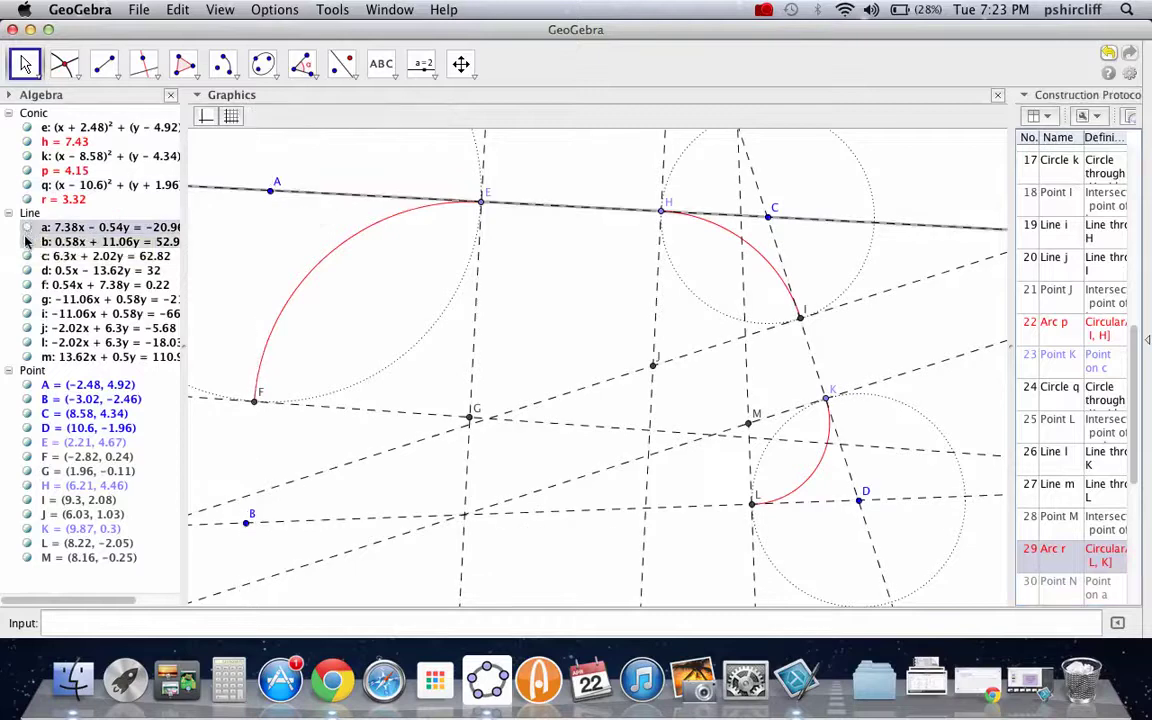
pyautogui.click(27, 242)
pyautogui.click(27, 256)
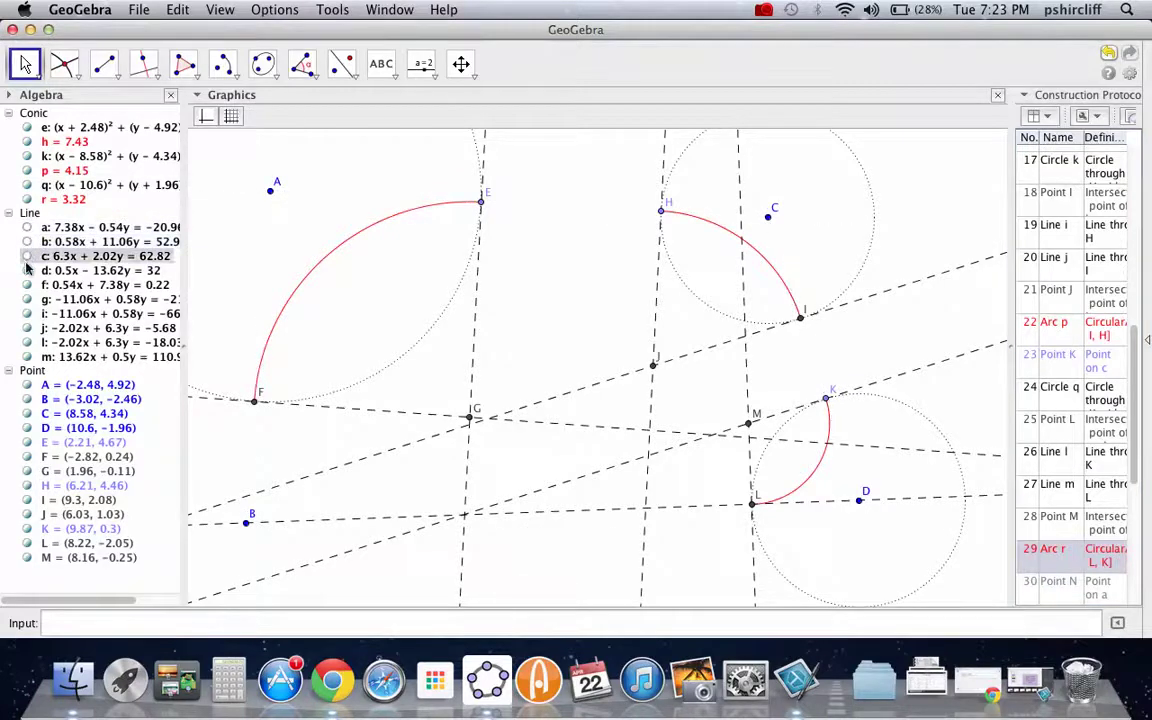
pyautogui.click(29, 271)
pyautogui.click(29, 286)
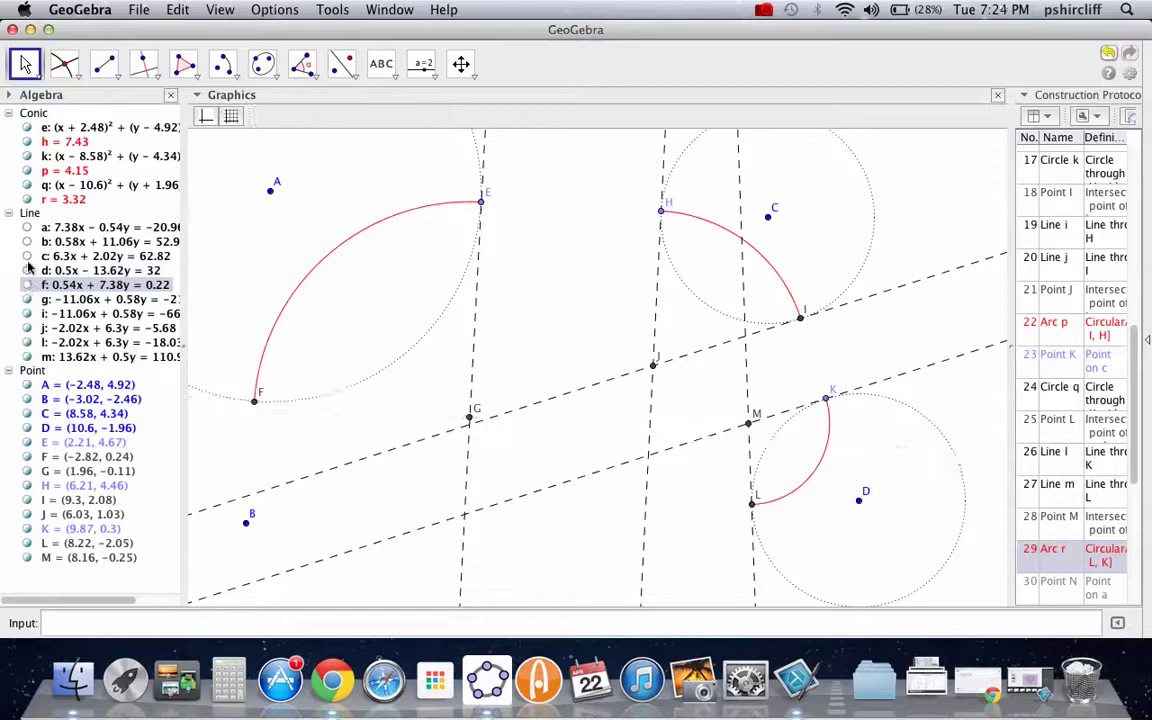
pyautogui.click(28, 271)
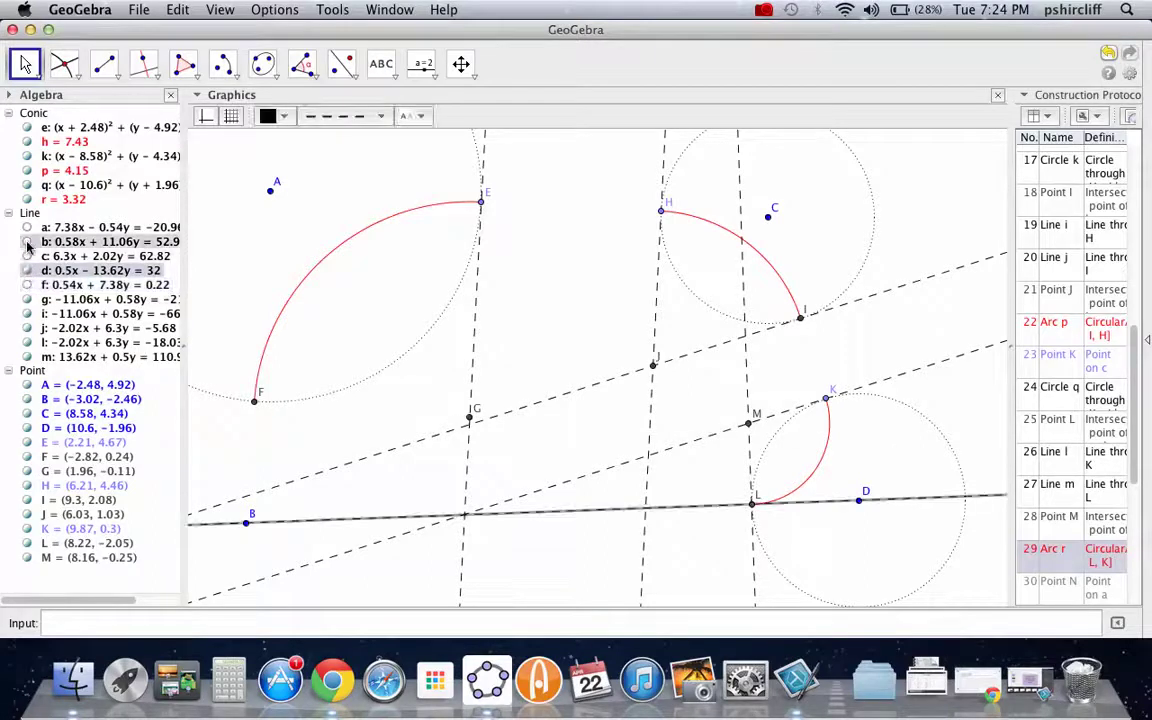
pyautogui.click(27, 242)
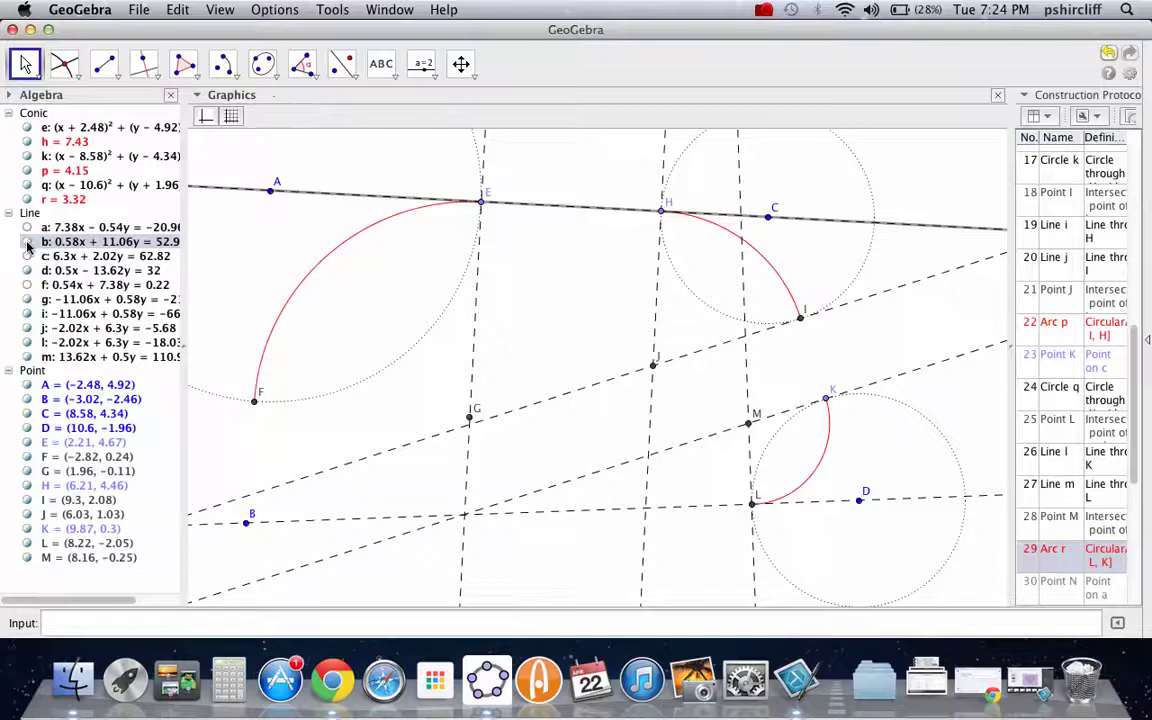
pyautogui.click(27, 242)
pyautogui.click(28, 228)
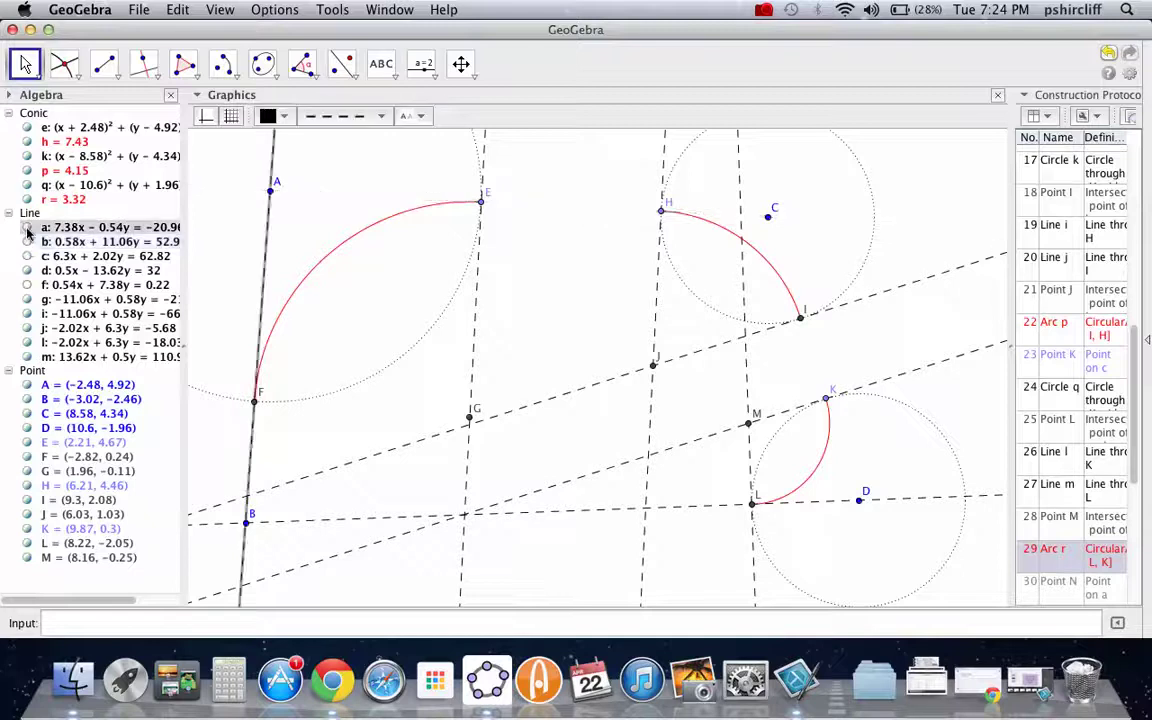
# Hide construction lines g, i, j, l and m
pyautogui.click(28, 285)
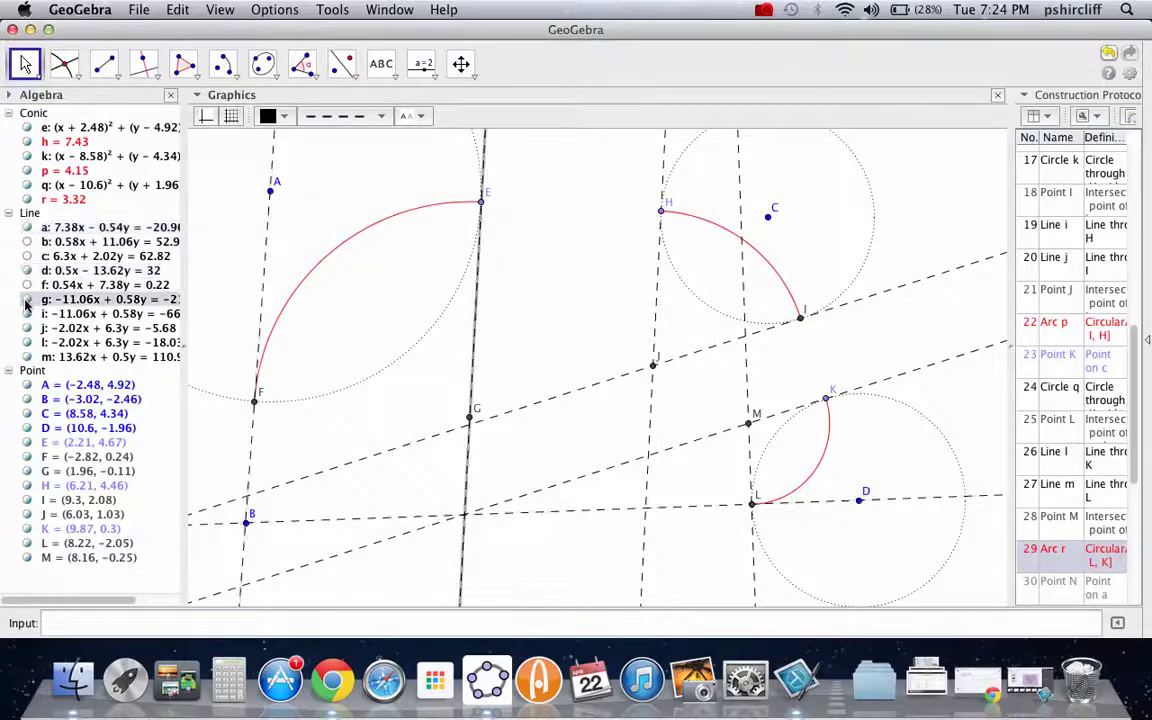
pyautogui.click(27, 313)
pyautogui.click(27, 328)
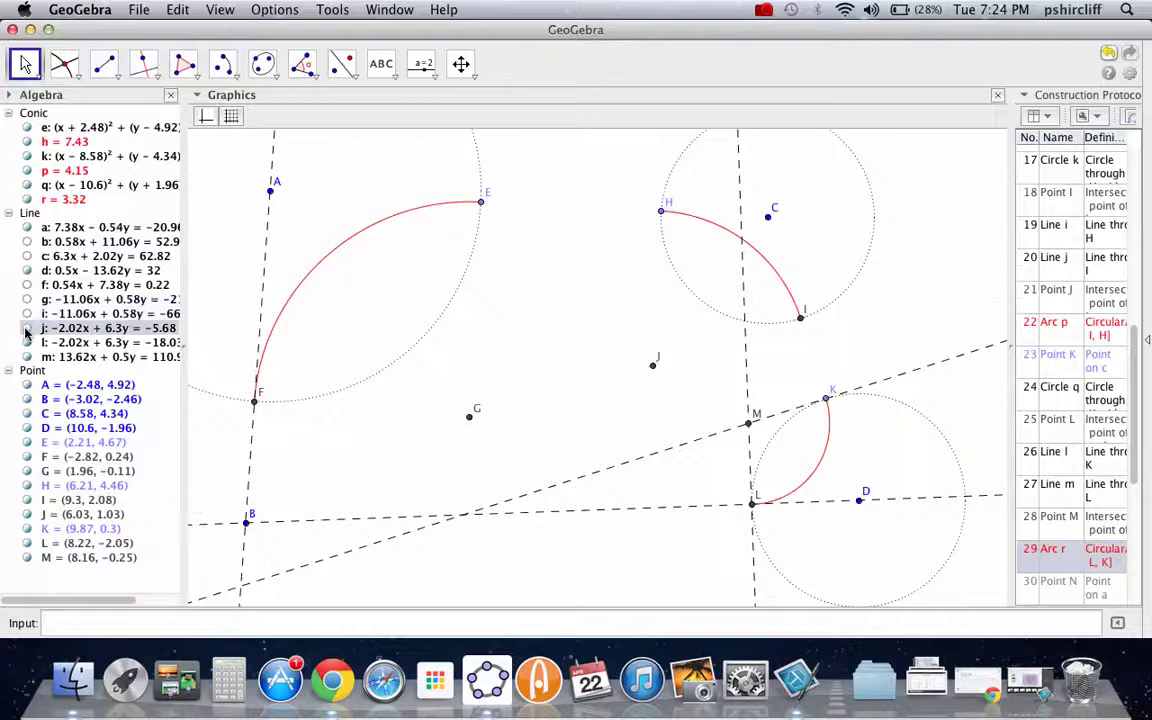
pyautogui.click(28, 342)
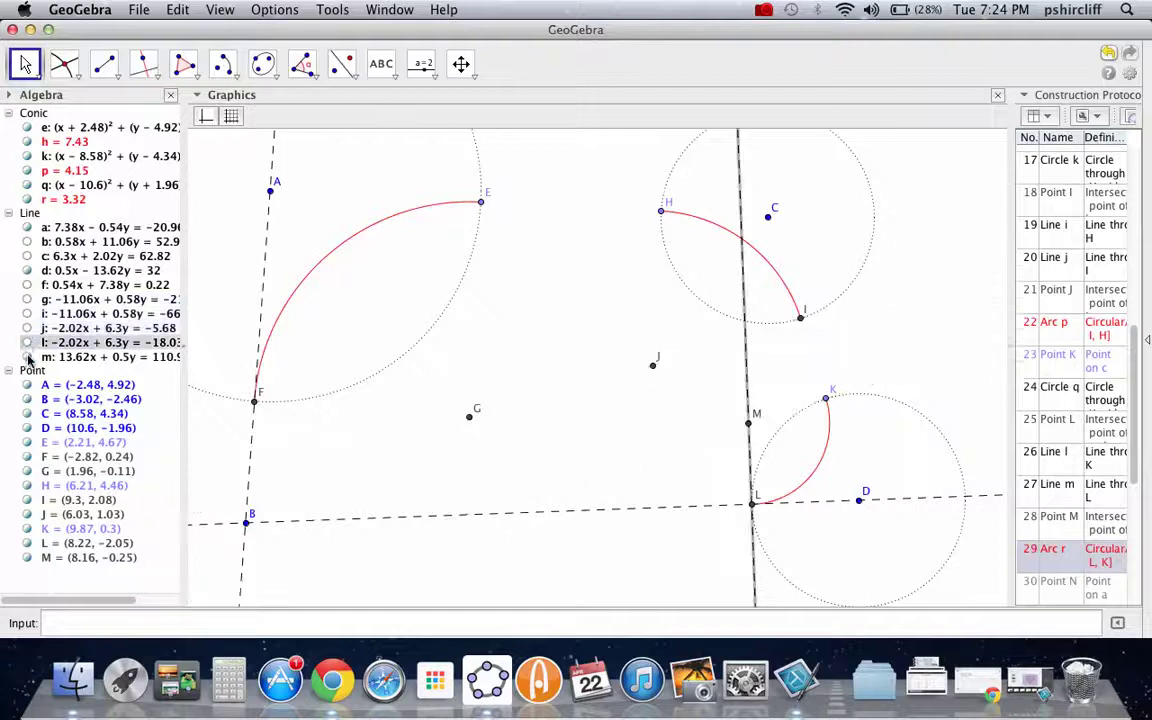
pyautogui.click(28, 357)
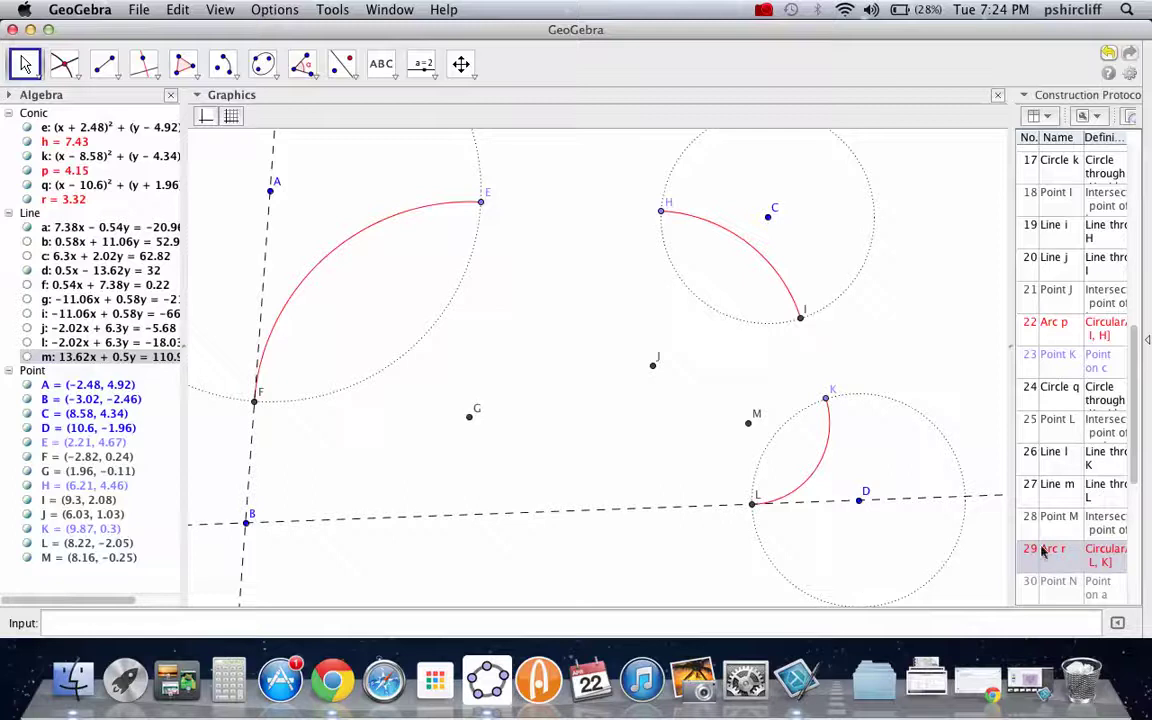
# Add point N, circle s around B, point O, line n, point P, arc c₁ and segment FN
pyautogui.press('Down')
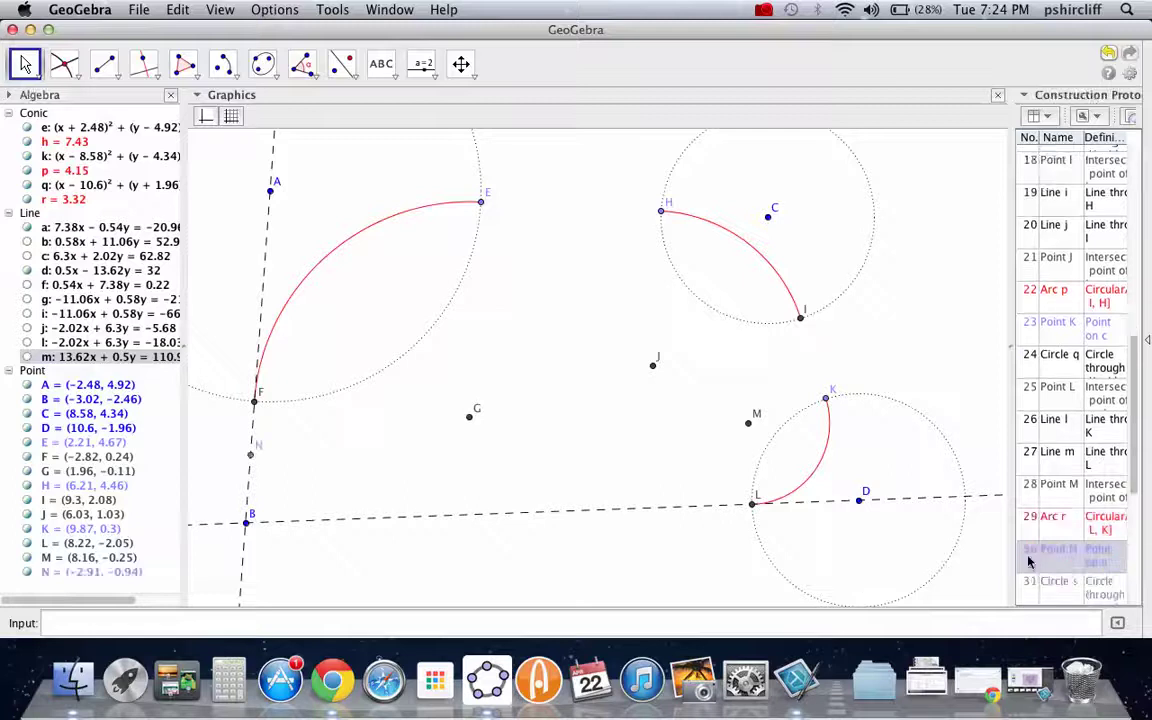
pyautogui.press('Down')
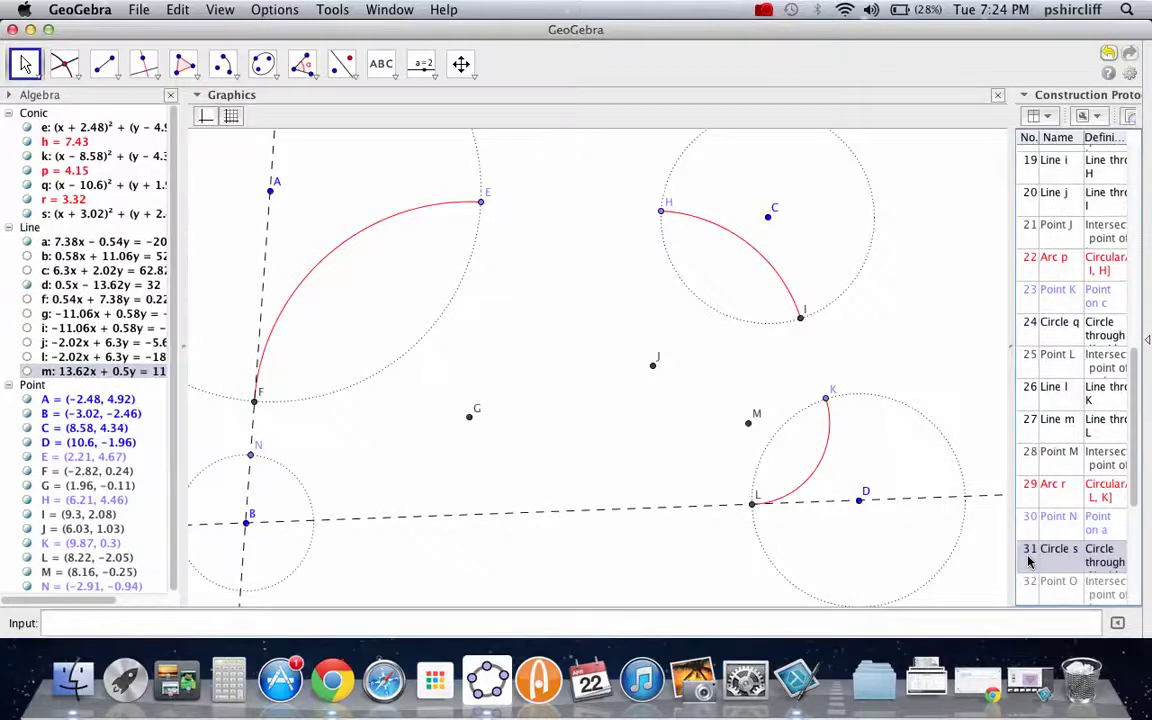
pyautogui.press('Down')
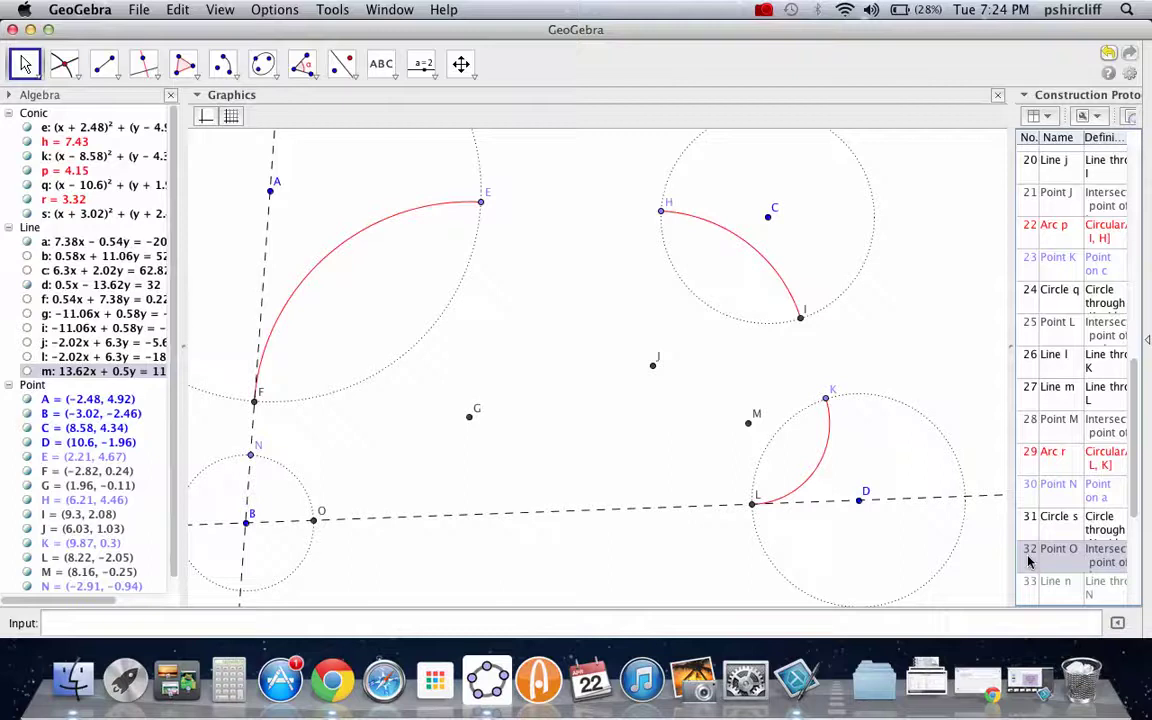
pyautogui.press('Down')
pyautogui.press('Down')
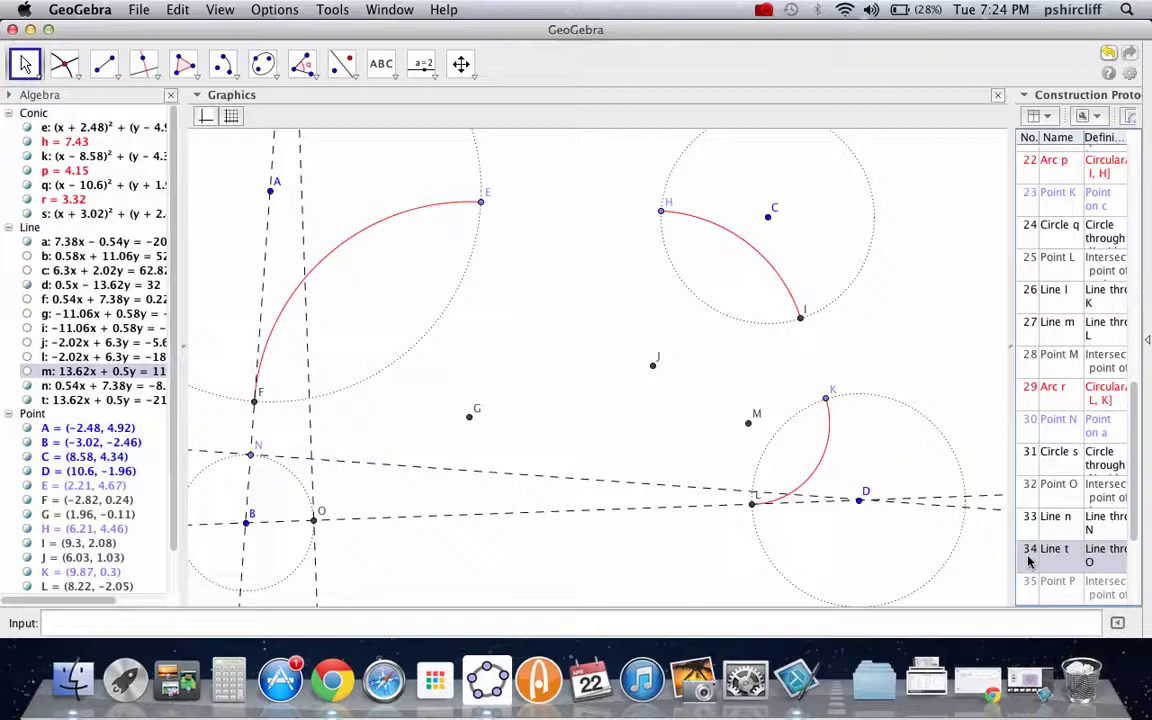
pyautogui.press('Down')
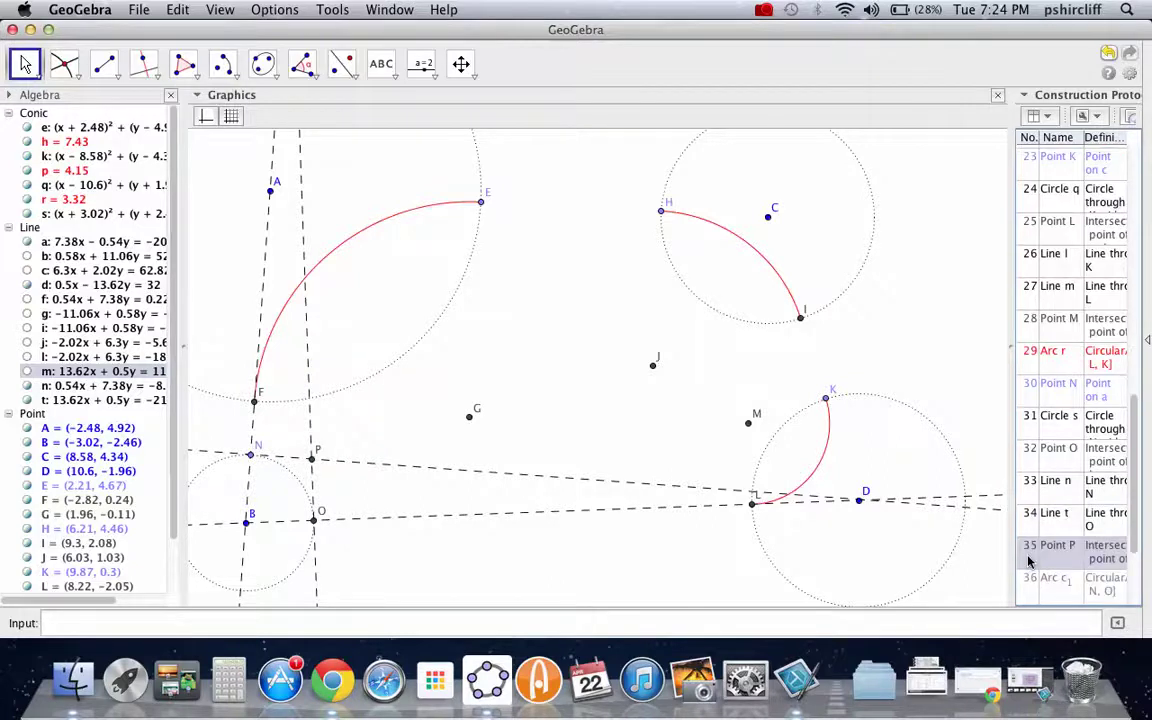
pyautogui.press('Down')
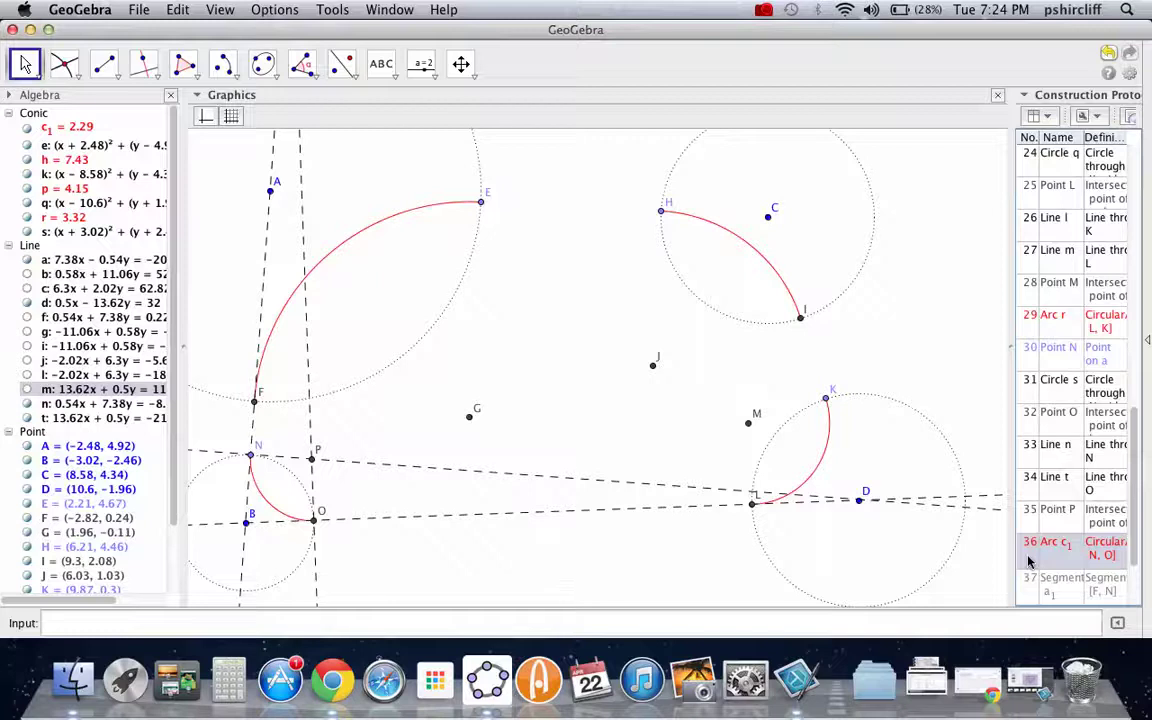
pyautogui.press('Down')
# Add the final closing segment, then hide dashed lines n, t, a and d
pyautogui.press('Down')
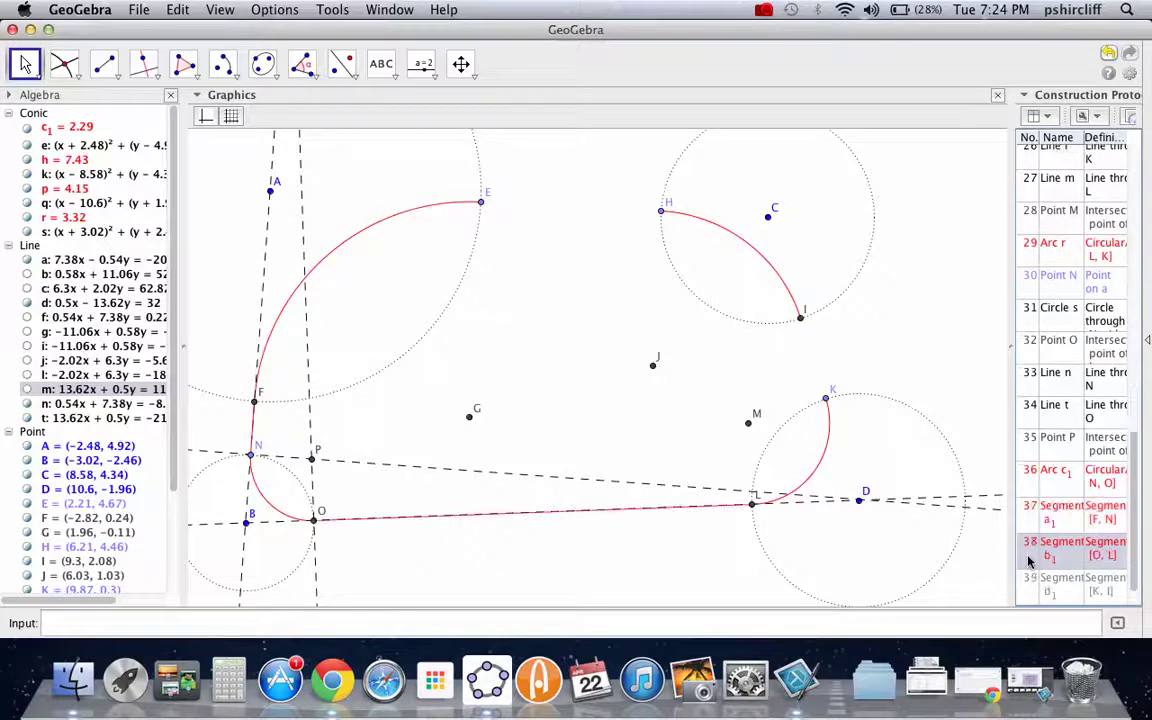
pyautogui.press('Down')
pyautogui.press('Down')
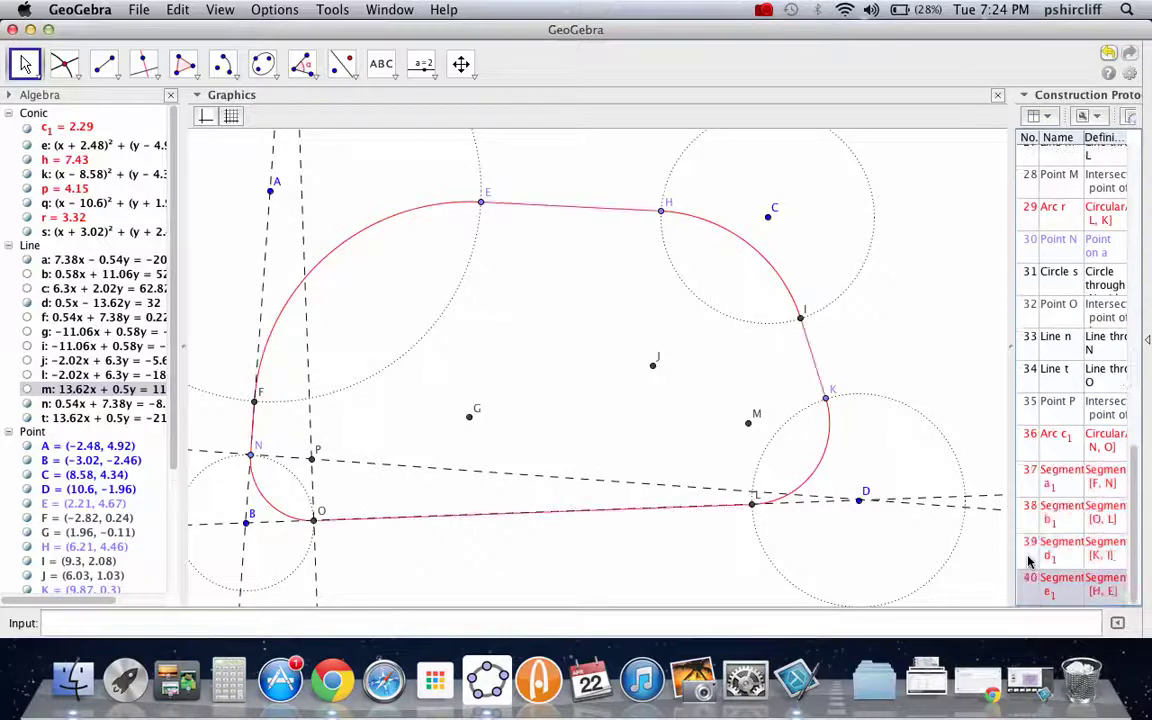
pyautogui.click(27, 403)
pyautogui.click(27, 418)
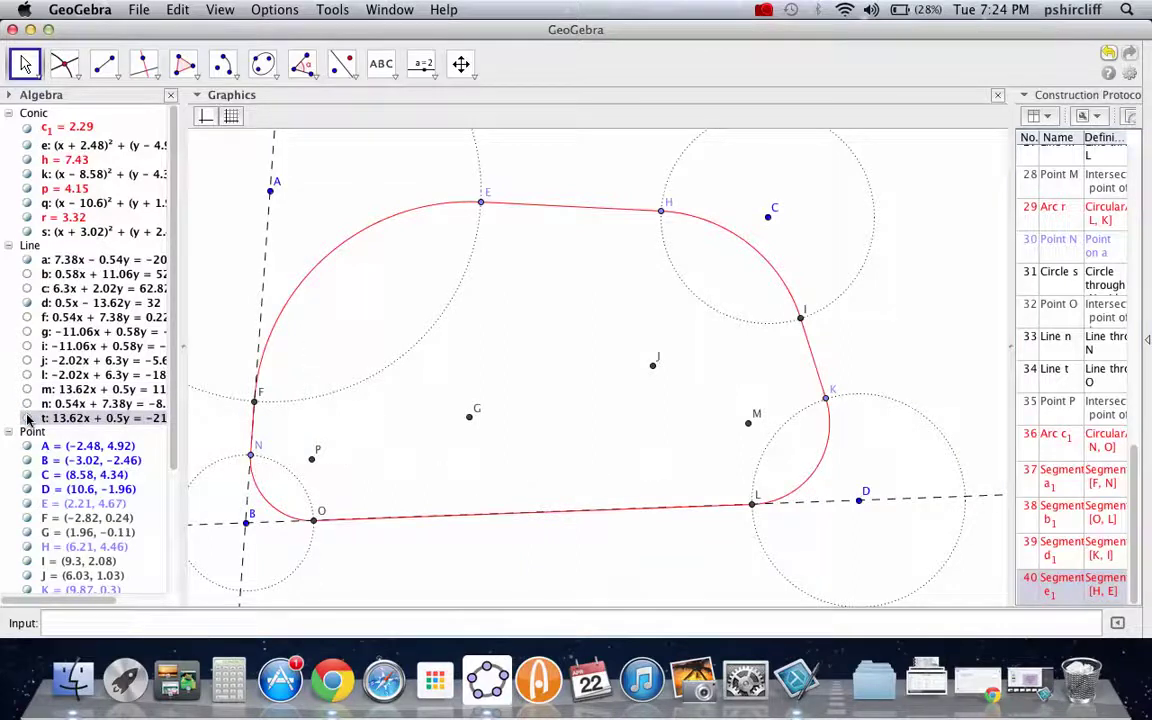
pyautogui.click(27, 259)
pyautogui.click(27, 304)
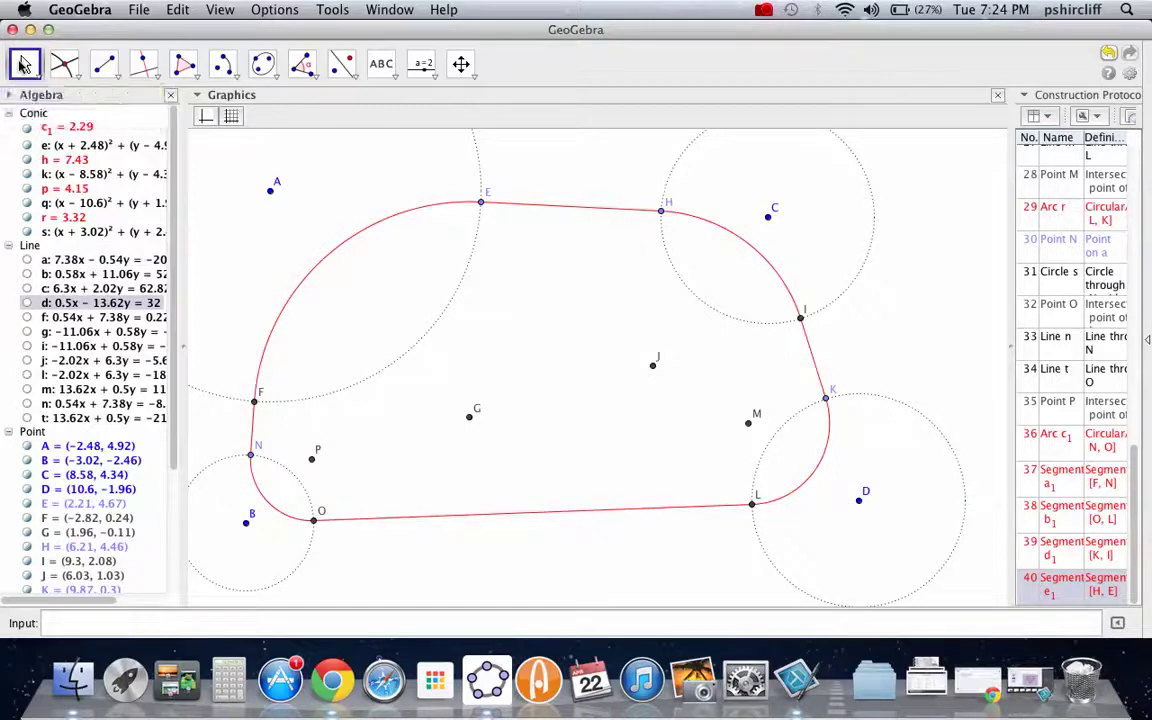
# Drag point E left, and move corner centres A and C to new positions
pyautogui.moveTo(480, 202)
pyautogui.mouseDown()
pyautogui.moveTo(421, 209)
pyautogui.moveTo(340, 178)
pyautogui.mouseUp()
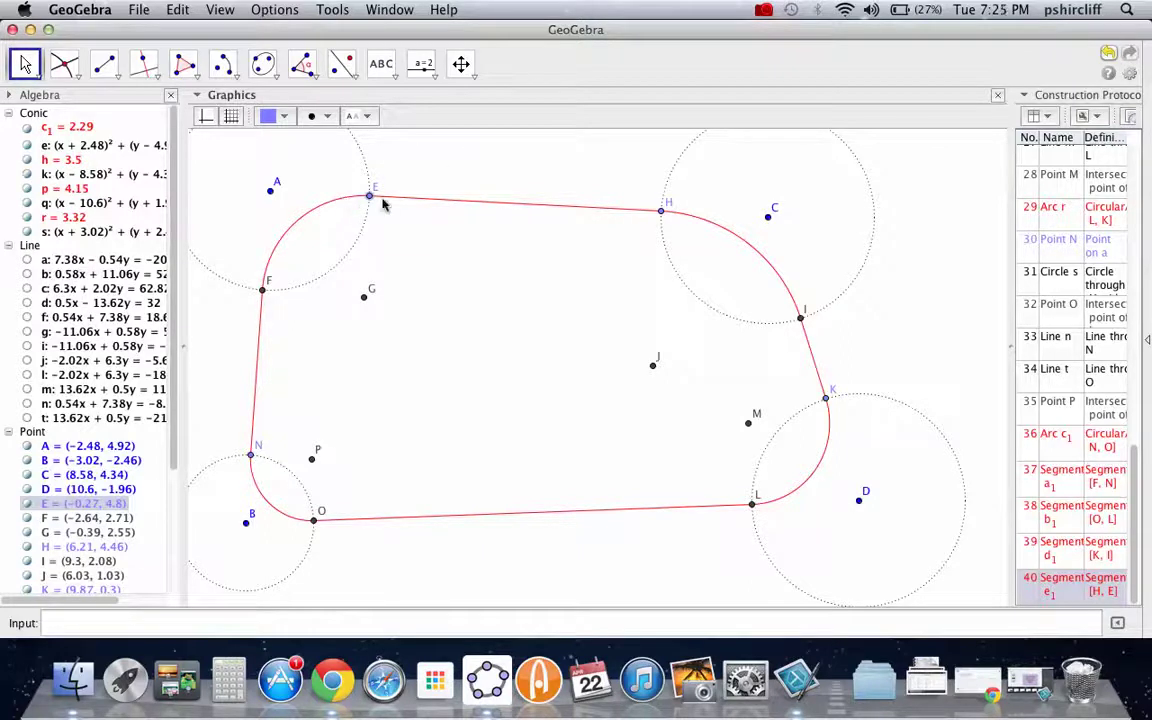
pyautogui.moveTo(270, 189)
pyautogui.mouseDown()
pyautogui.moveTo(388, 182)
pyautogui.moveTo(470, 199)
pyautogui.mouseUp()
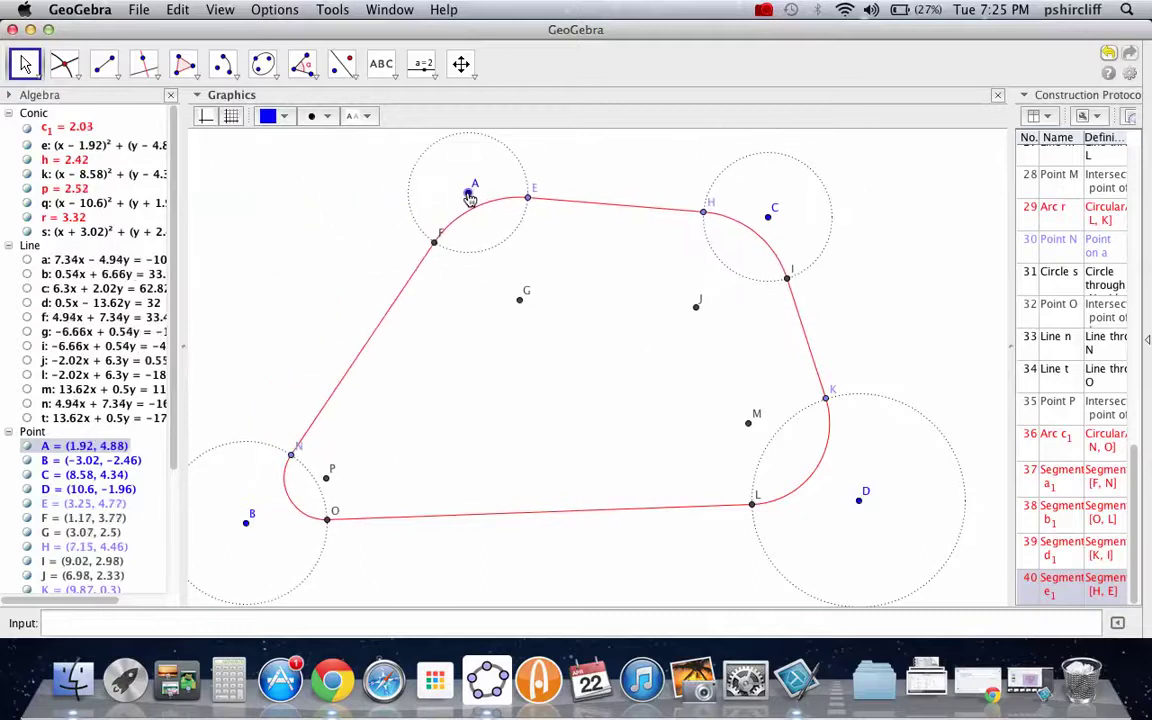
pyautogui.moveTo(767, 220); pyautogui.dragTo(755, 307)
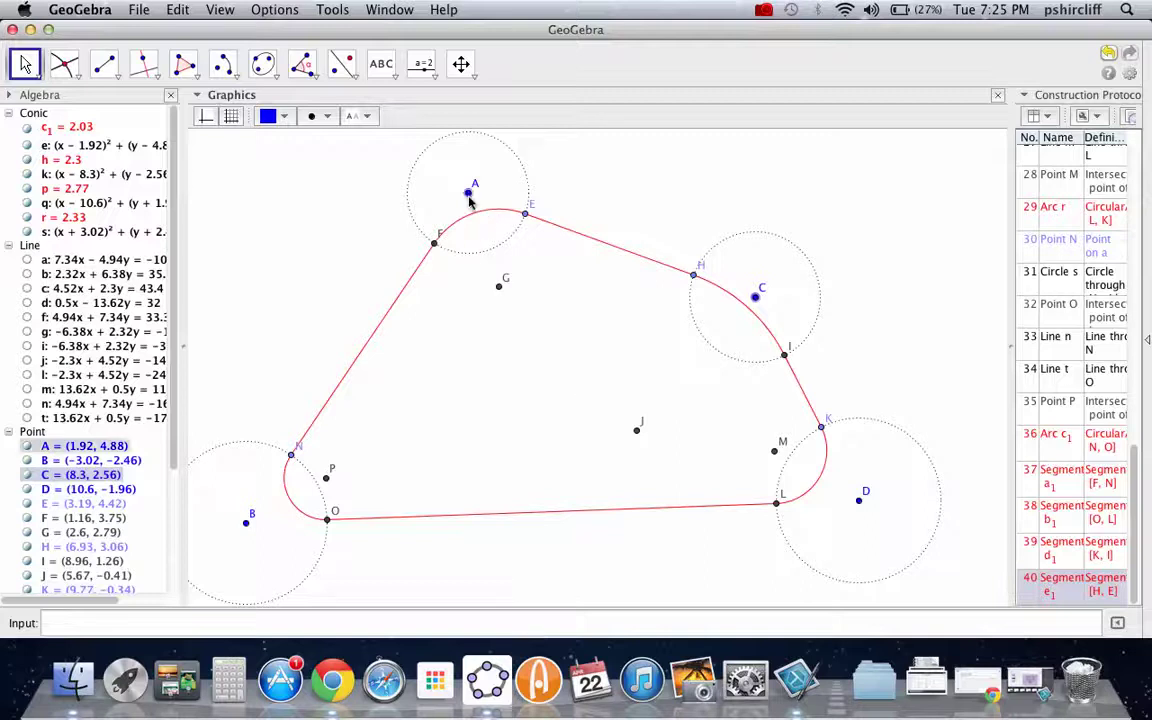
pyautogui.moveTo(470, 200)
pyautogui.mouseDown()
pyautogui.moveTo(521, 192)
pyautogui.moveTo(467, 197)
pyautogui.moveTo(422, 285)
pyautogui.moveTo(452, 375)
pyautogui.moveTo(404, 334)
pyautogui.mouseUp()
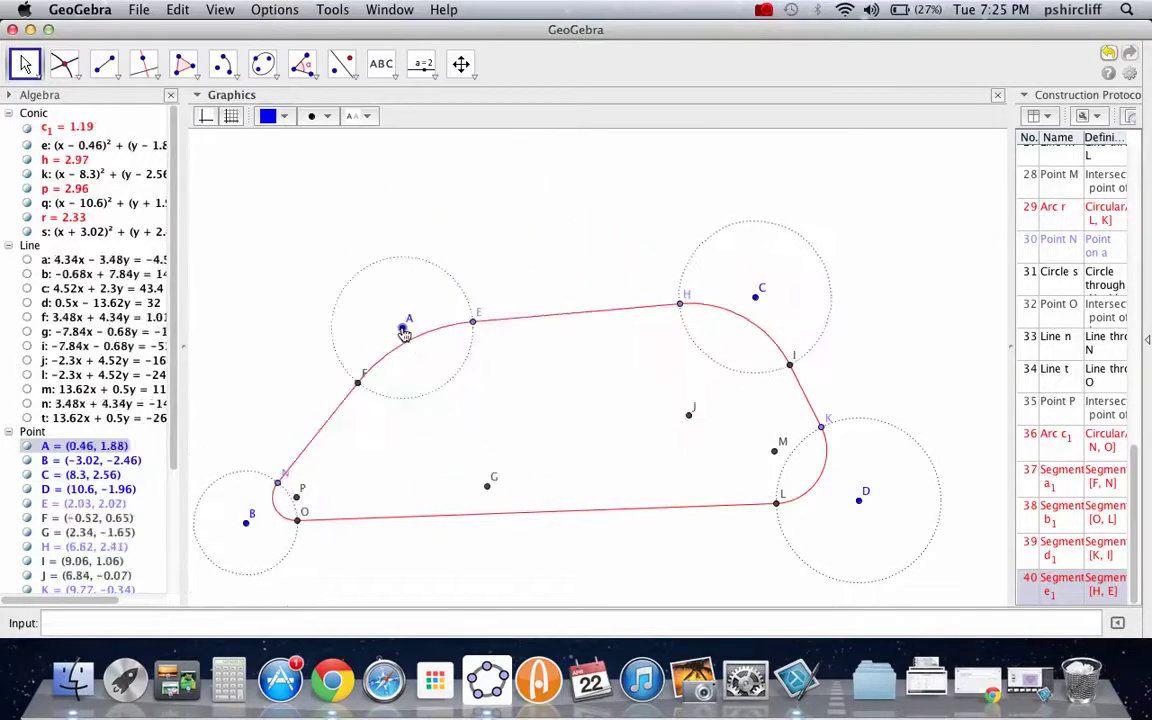
# Drag point P to enlarge the bottom-left arc and move centre A up-left
pyautogui.moveTo(297, 497); pyautogui.dragTo(401, 481)
pyautogui.click(399, 336)
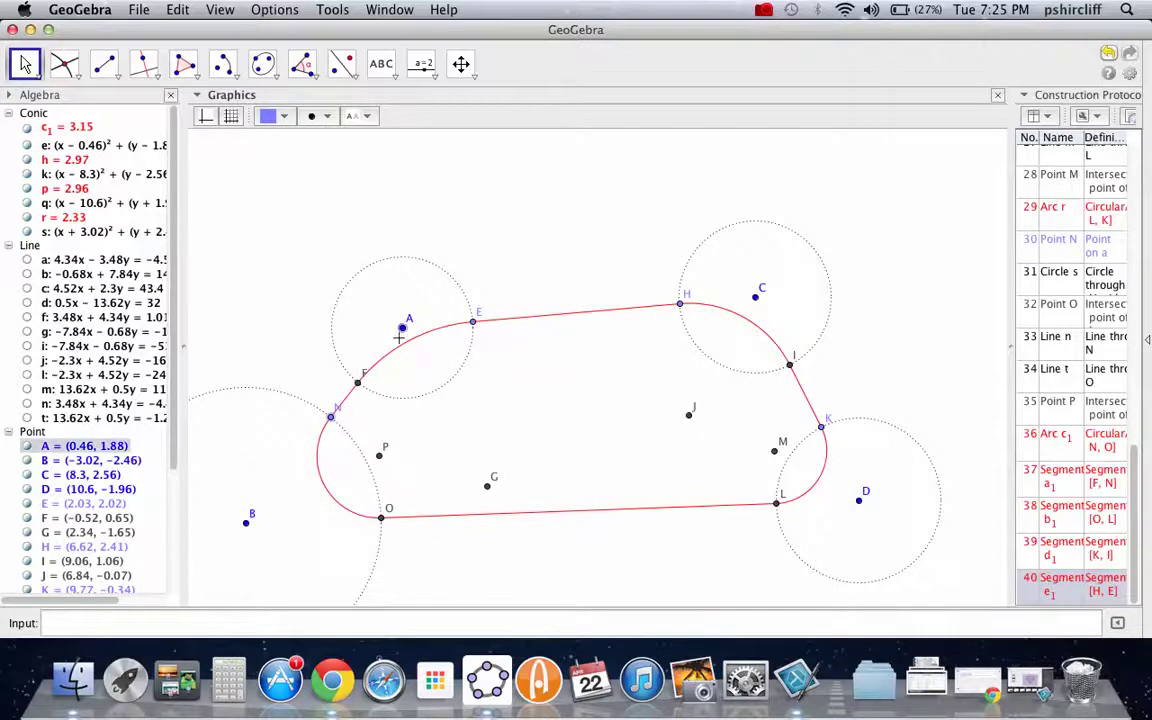
pyautogui.moveTo(401, 330)
pyautogui.mouseDown()
pyautogui.moveTo(319, 250)
pyautogui.moveTo(306, 256)
pyautogui.mouseUp()
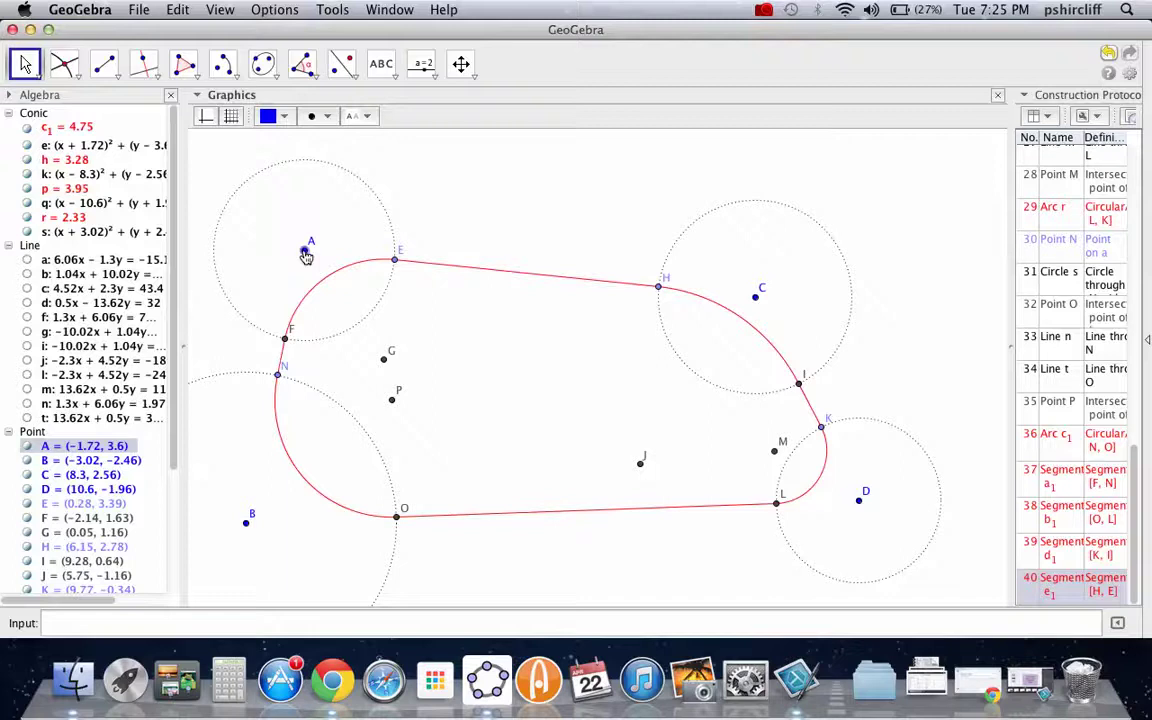